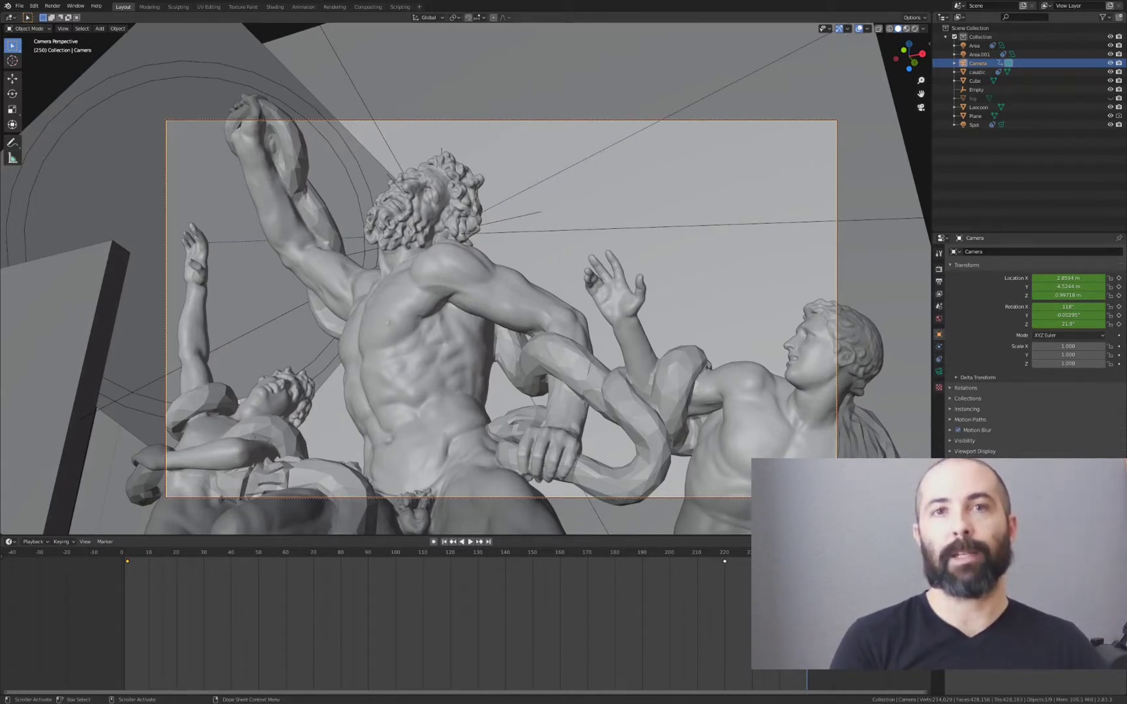
Step: Jump to the first frame, play the camera animation, and scrub back and forth to frame 7
key("shift+Left")
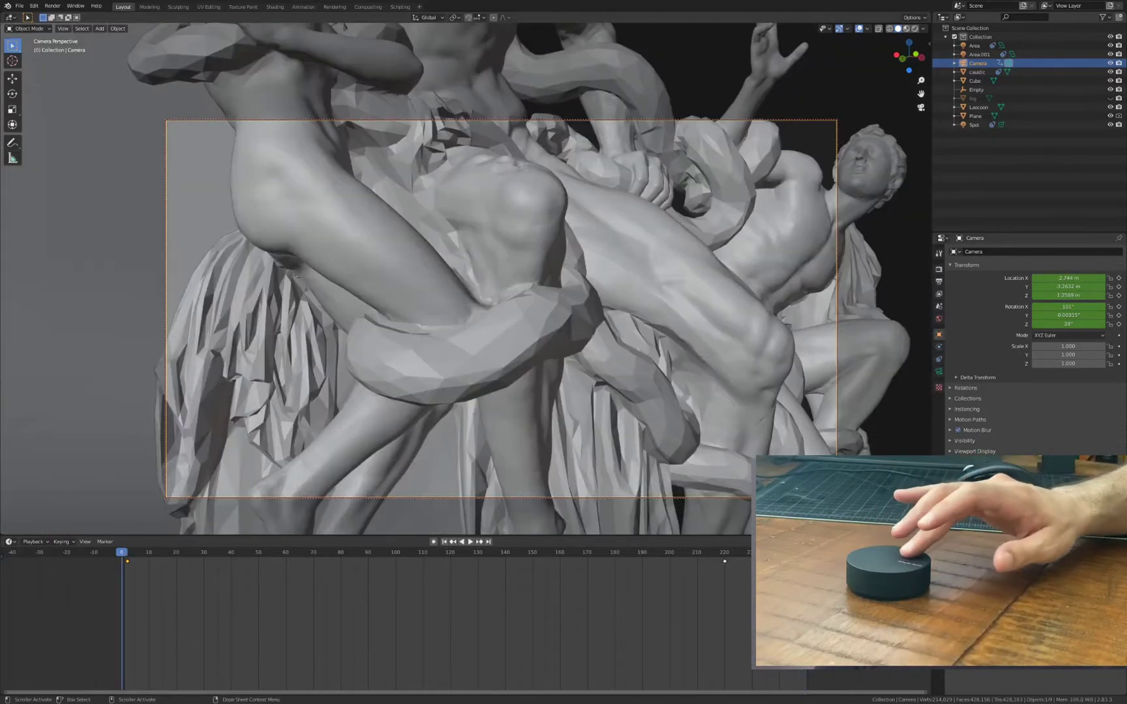
key("space")
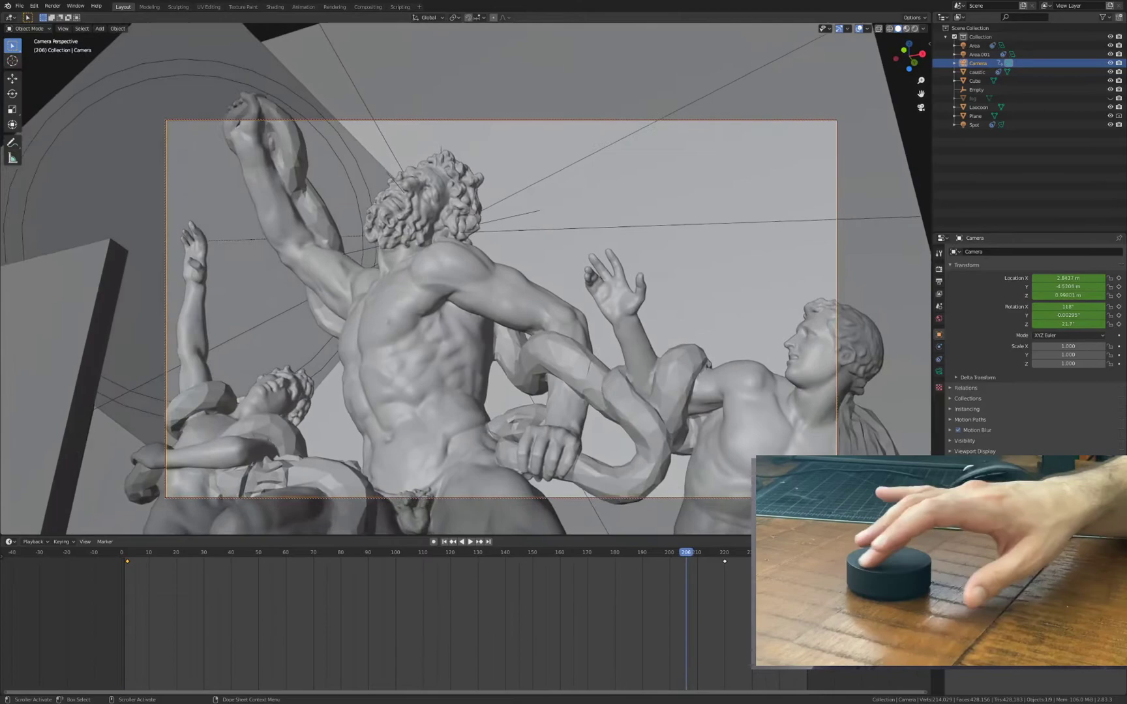
scroll(466, 279, "up", 20, "alt")
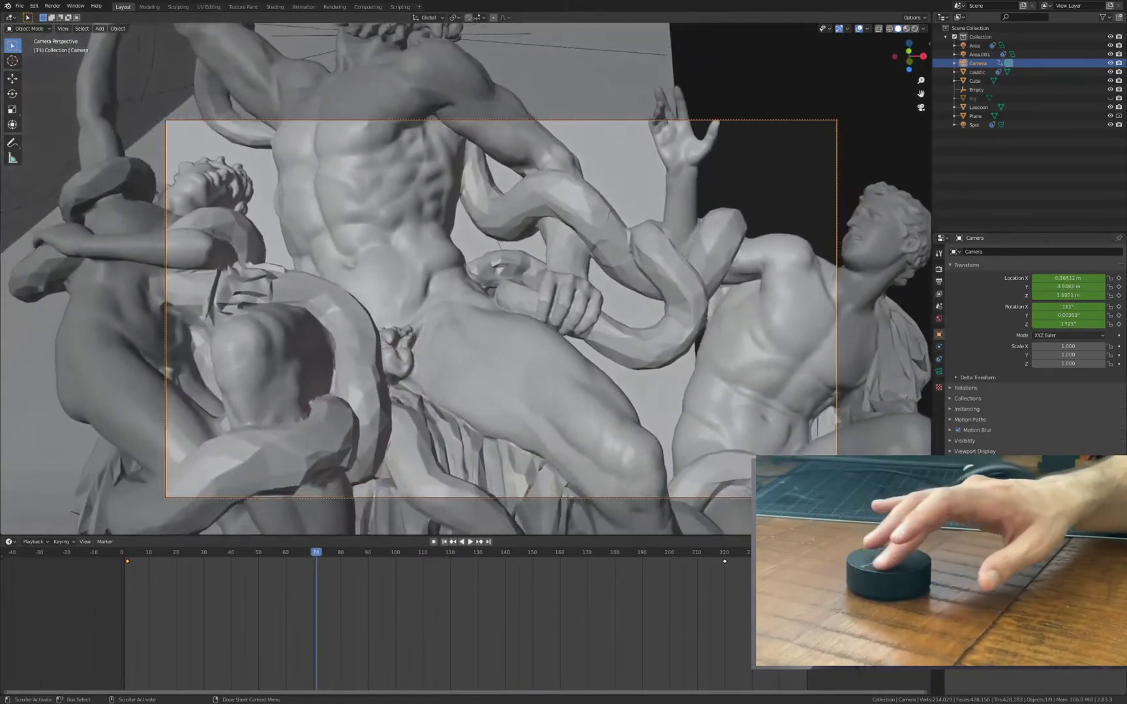
scroll(465, 278, "down", 20, "alt")
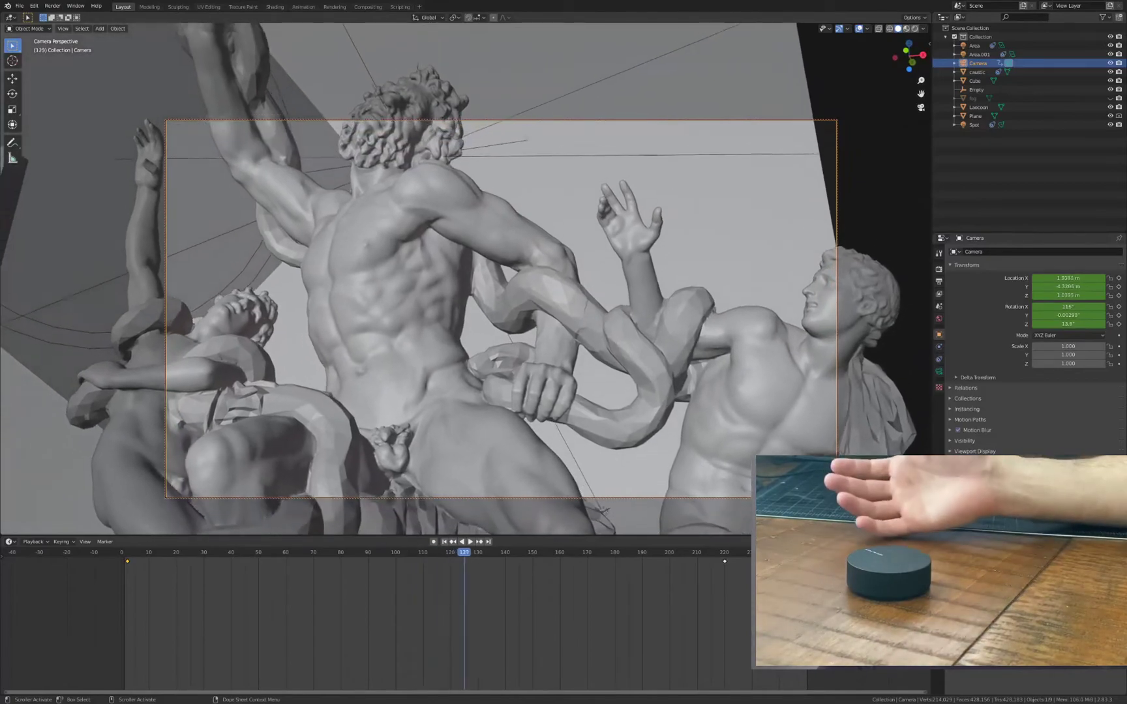
scroll(466, 279, "up", 20, "alt")
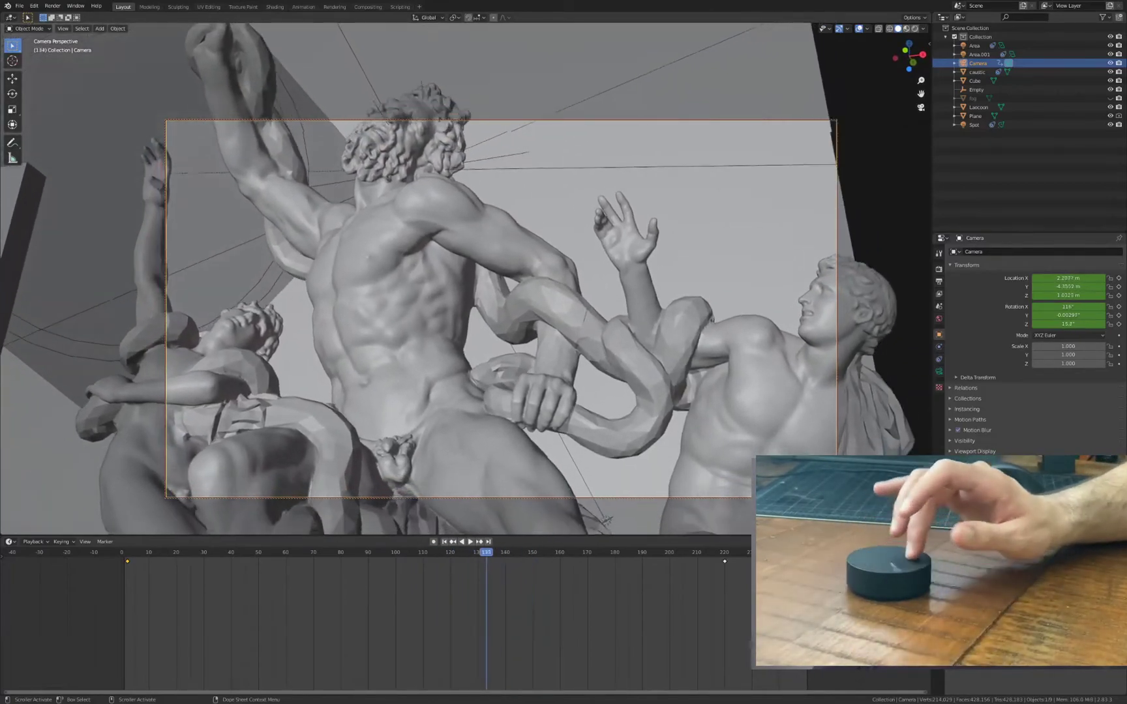
scroll(466, 278, "up", 7, "alt")
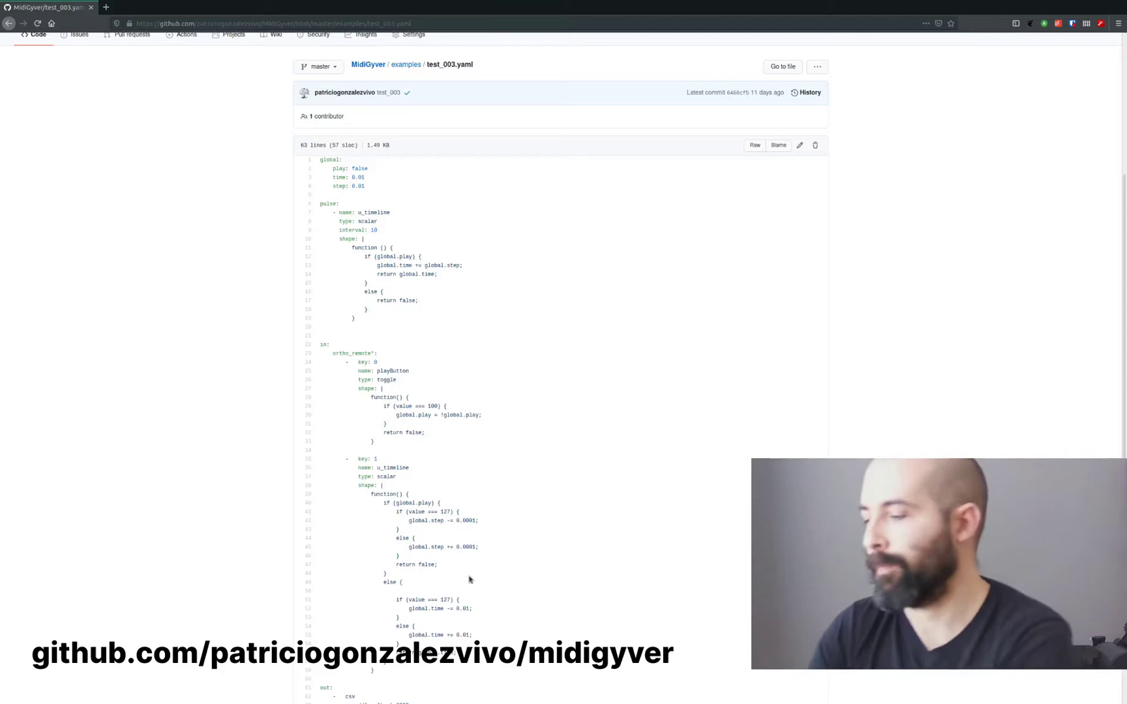
Step: Leave the test_003.yaml example for blender_frames.yaml in Sublime Text
key("alt+Tab")
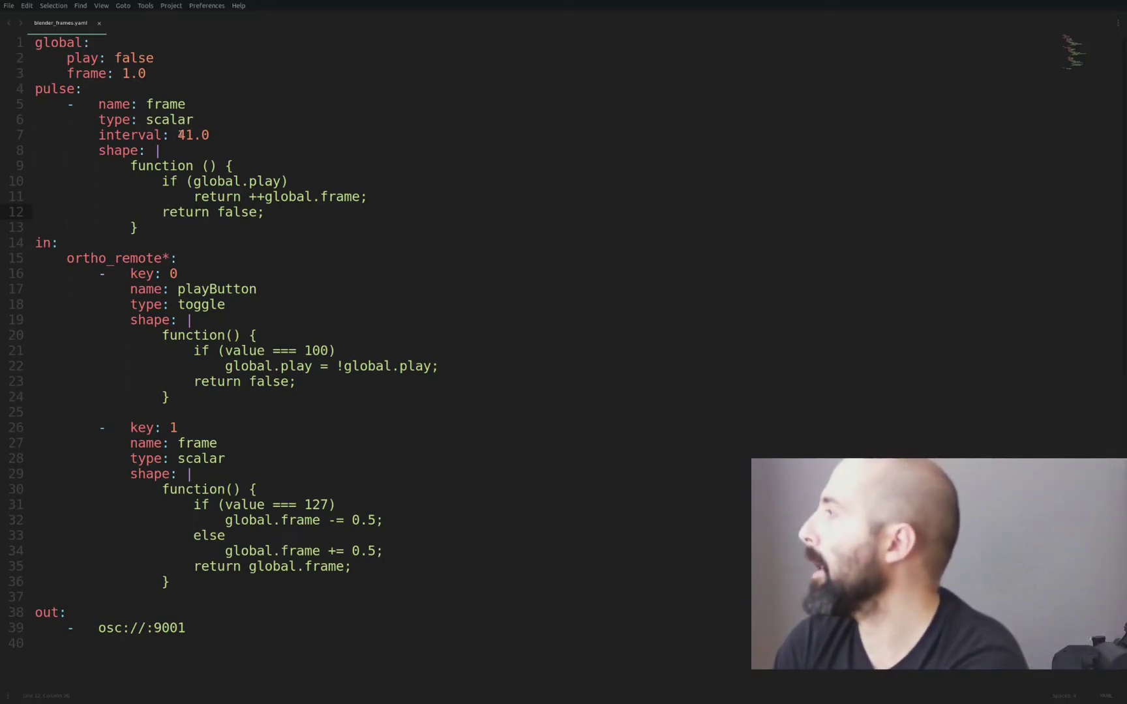
Step: Add an empty line after line 3's global frame setting in blender_frames.yaml
left_click_drag(209, 135, 99, 135)
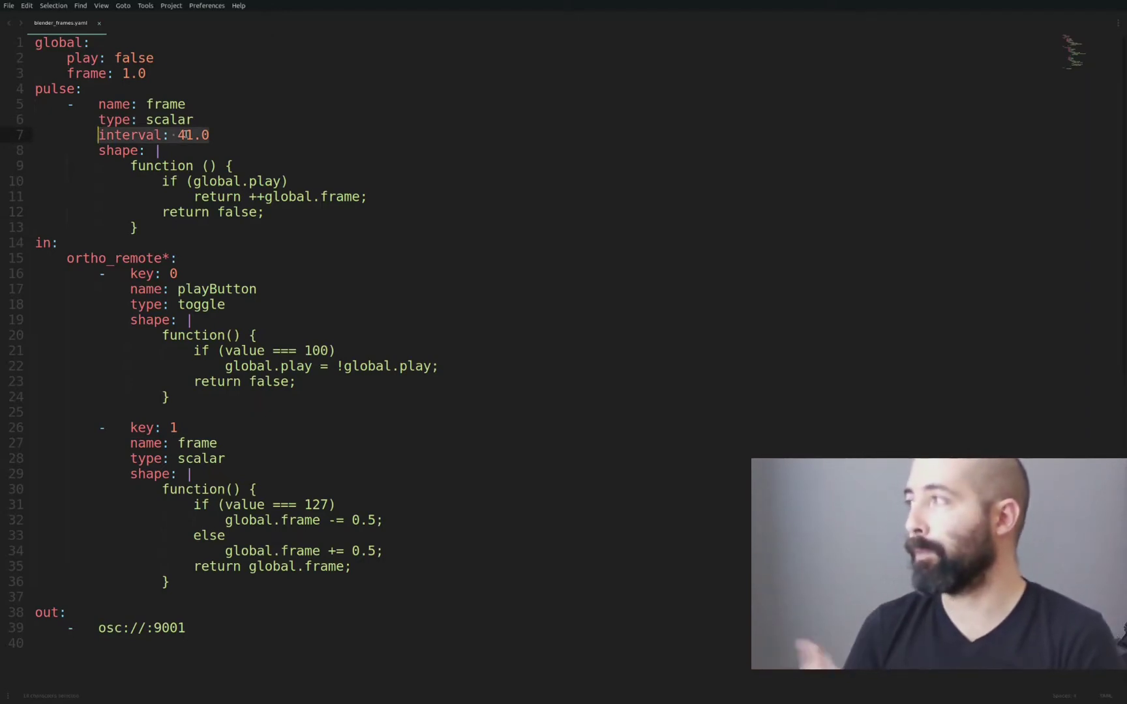
left_click(161, 74)
key("Return")
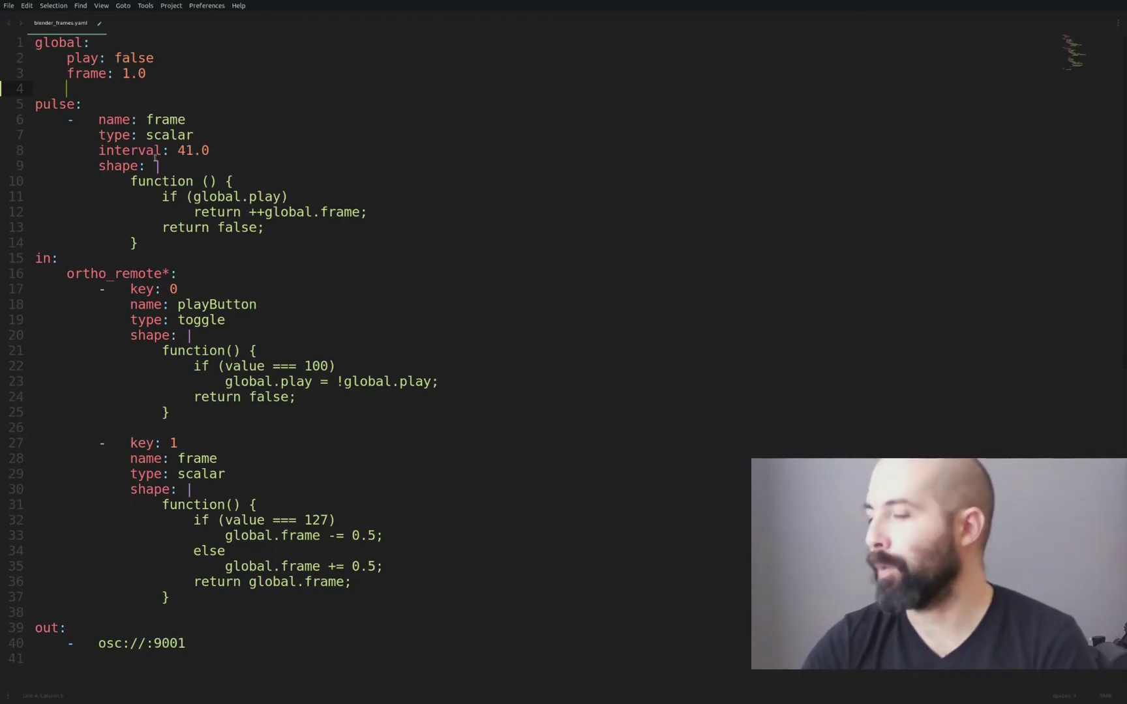
key("super")
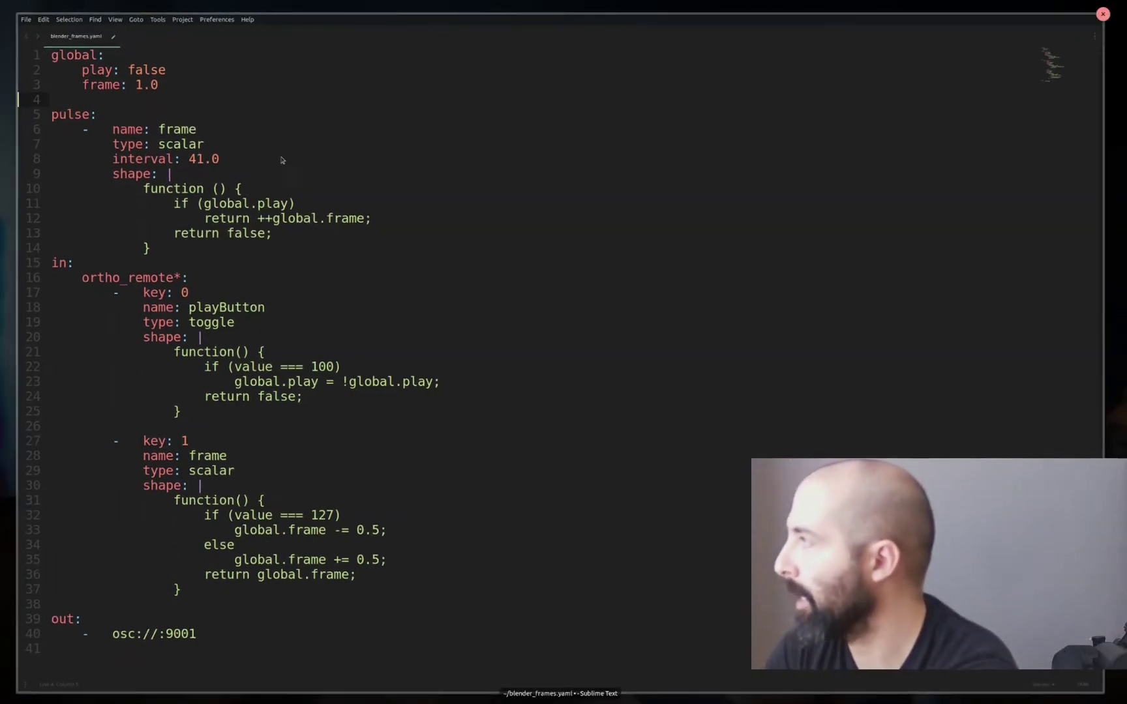
left_click(274, 160)
left_click(253, 146)
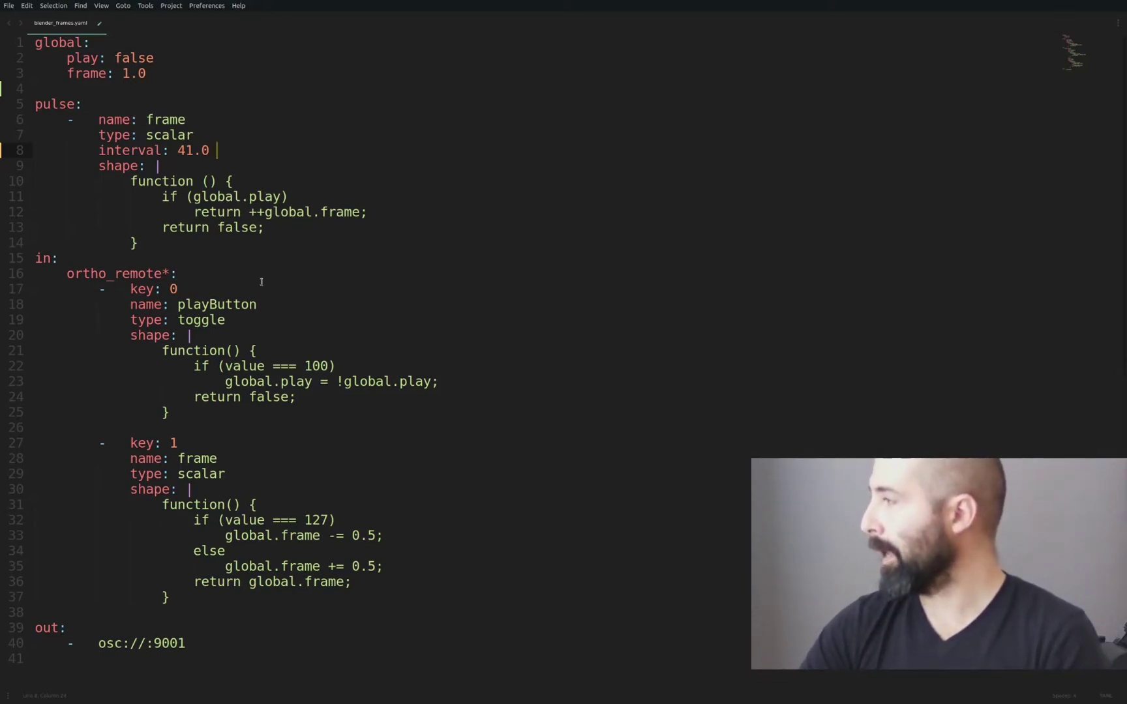
Step: Review the playButton, frame decrement and return frame lines in blender_frames.yaml
double_click(217, 304)
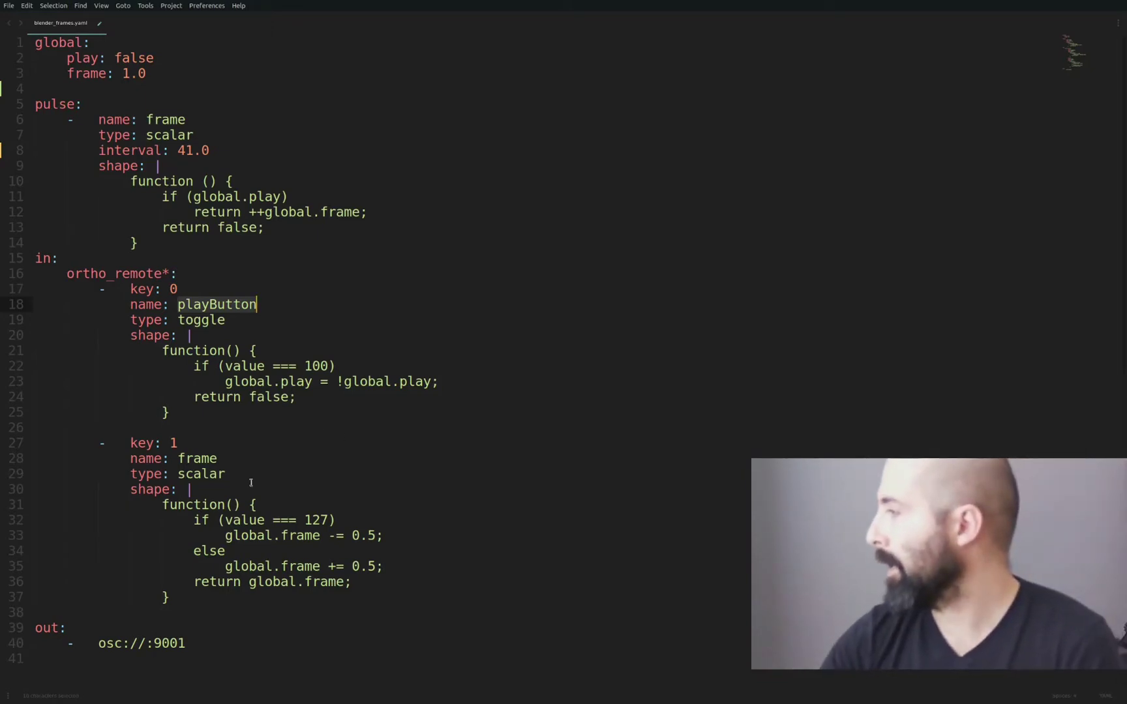
left_click(386, 536)
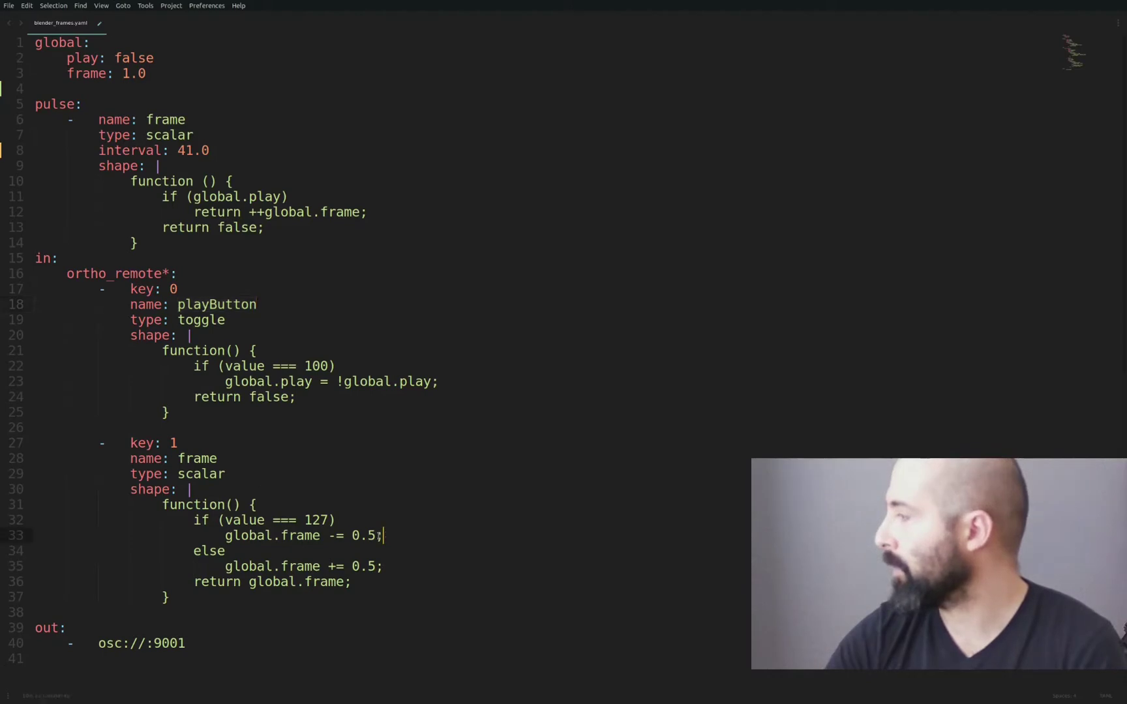
left_click(405, 575)
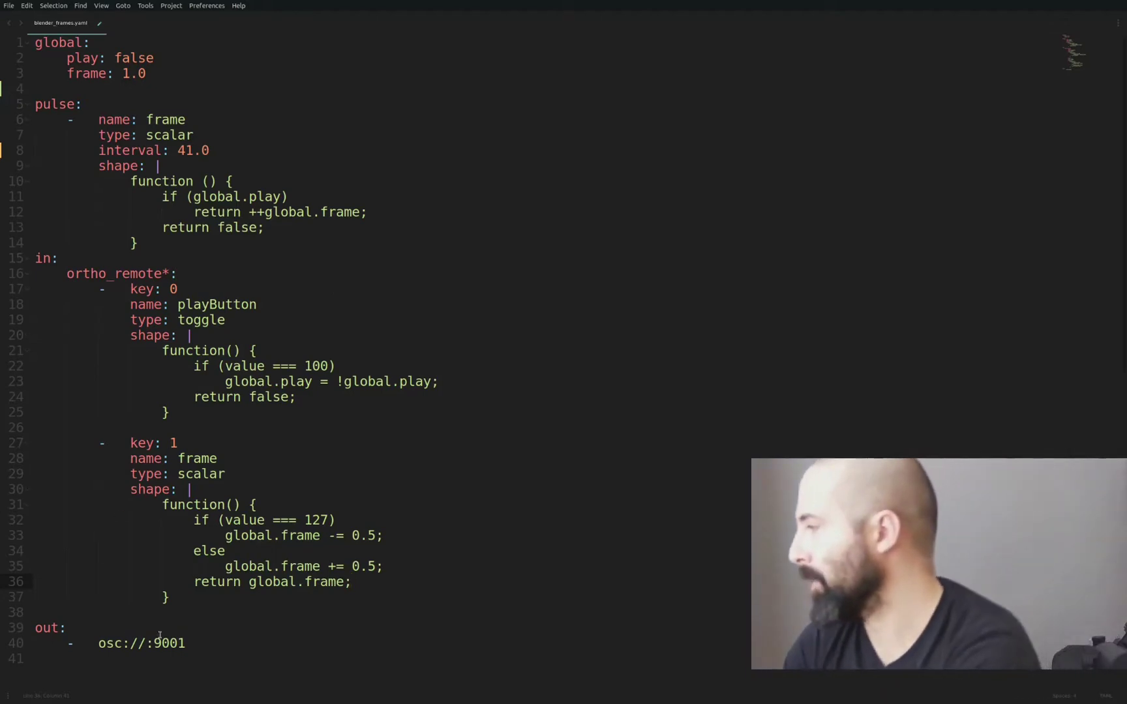
Step: Add a '- csv' entry to the out list above osc://:9001
left_click(90, 628)
key("Return")
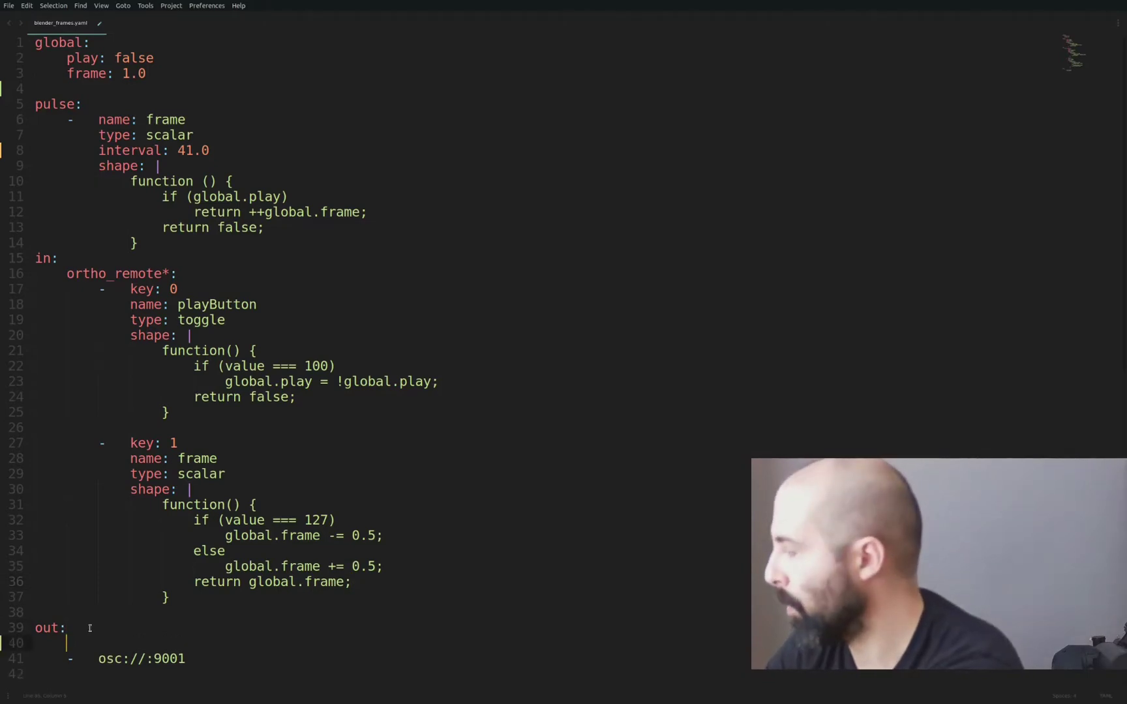
type("-")
key("Tab")
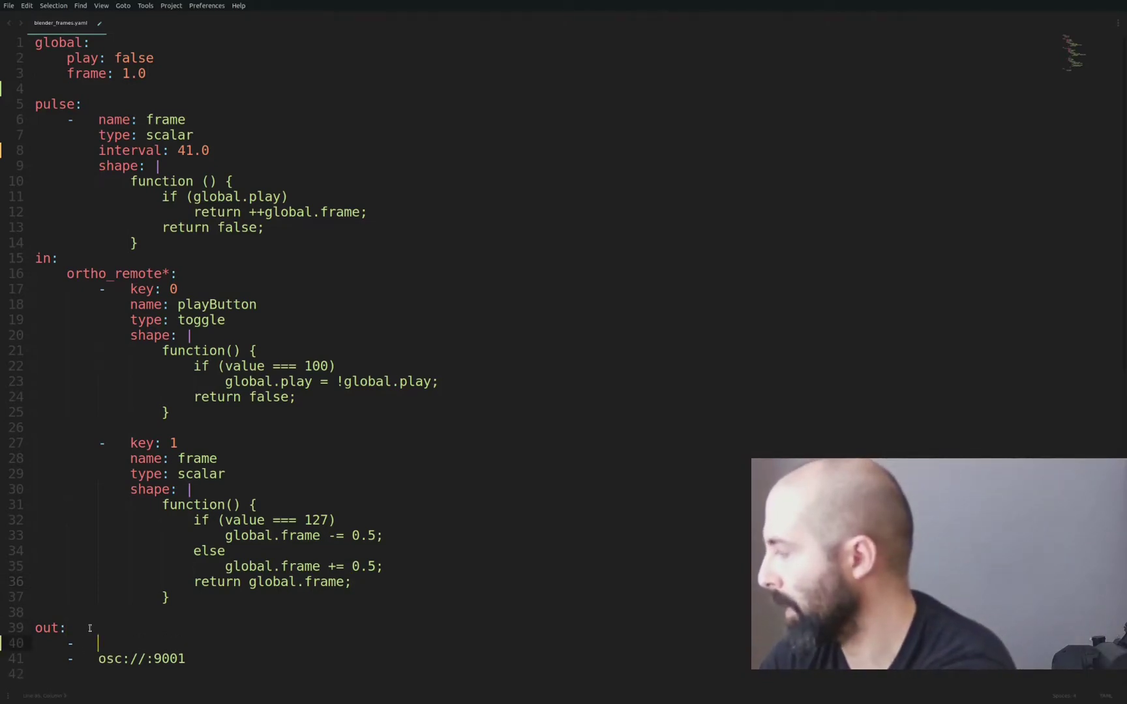
type("csv")
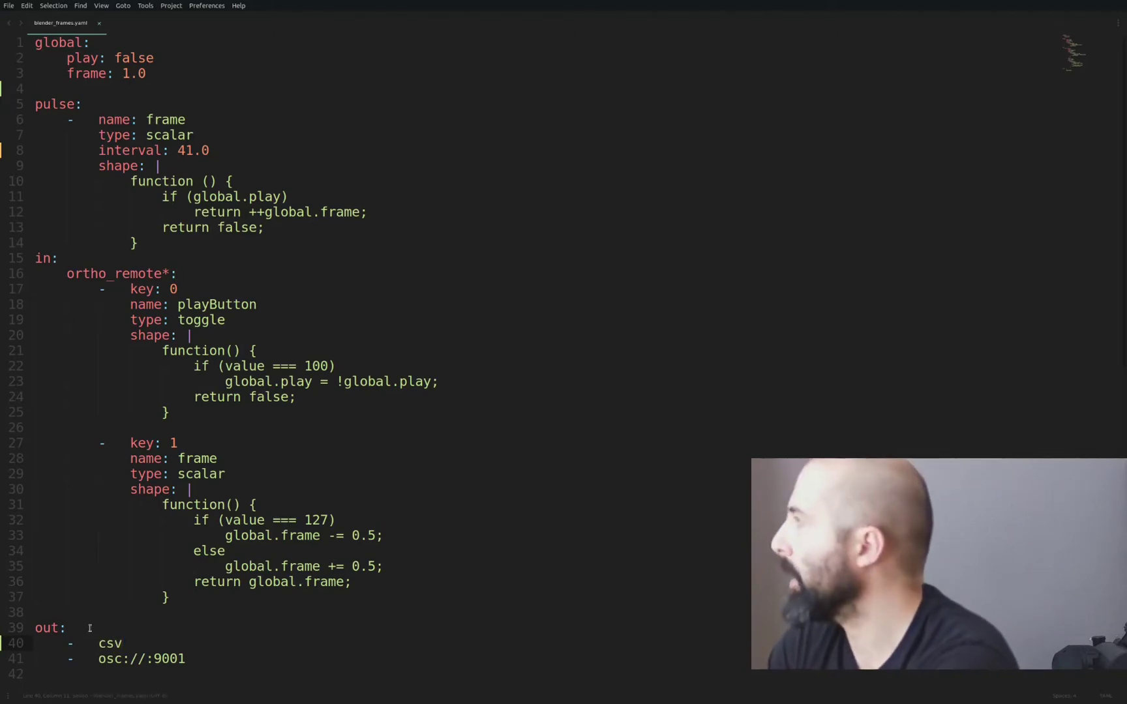
key("super+Return")
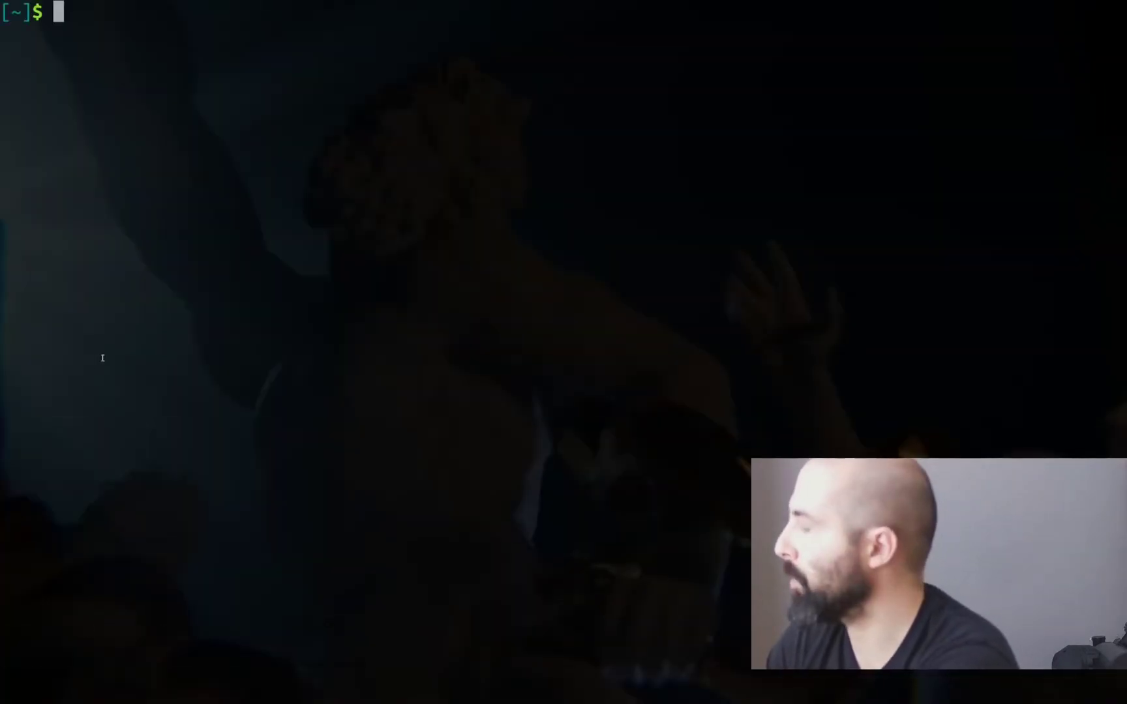
Step: Run 'midigyver blender_frames.yaml' and watch frame values print as the knob turns
type("midigyver blender_frames.yaml")
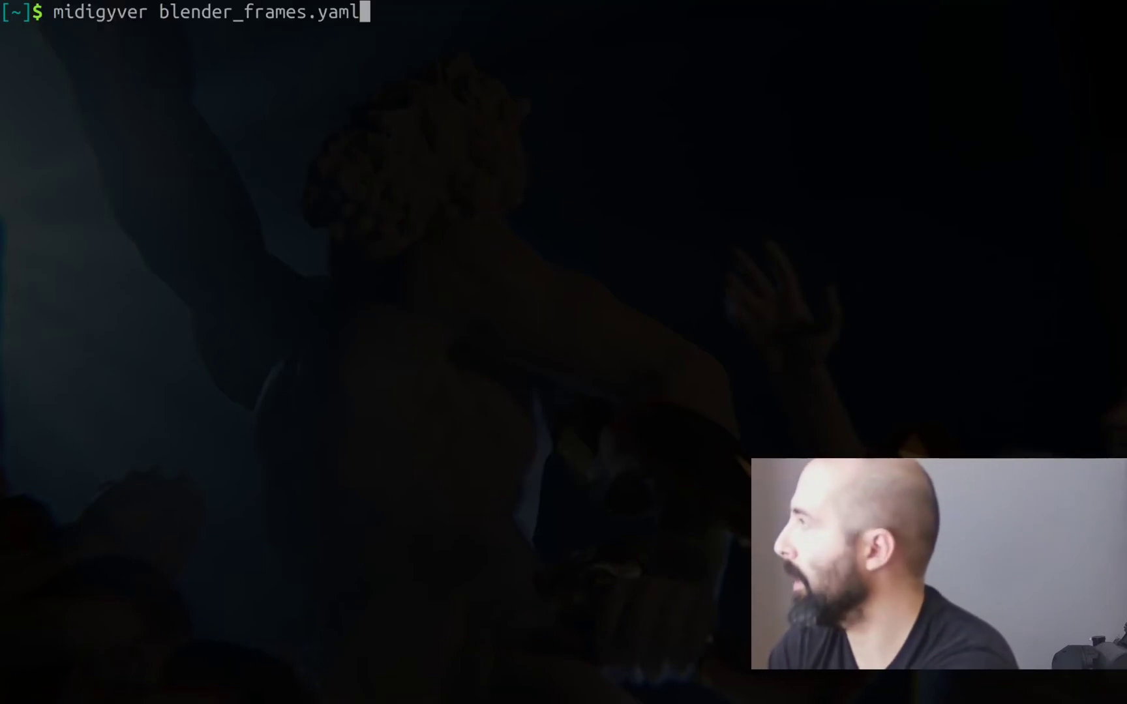
key("Return")
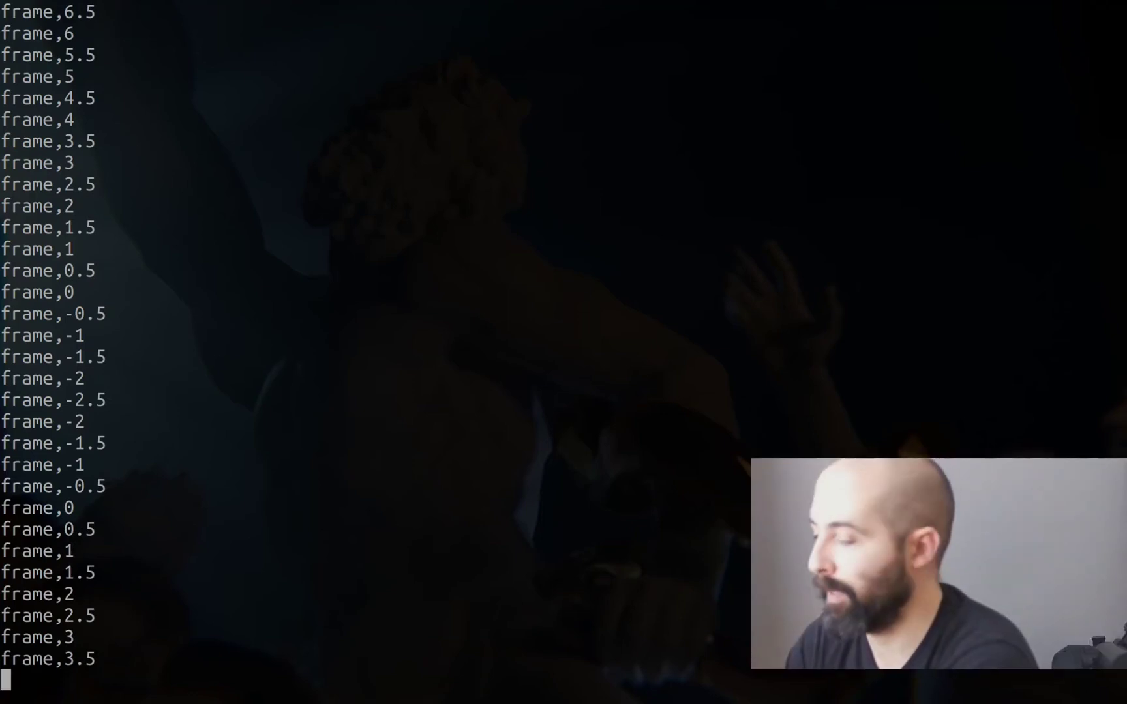
key("alt+Tab")
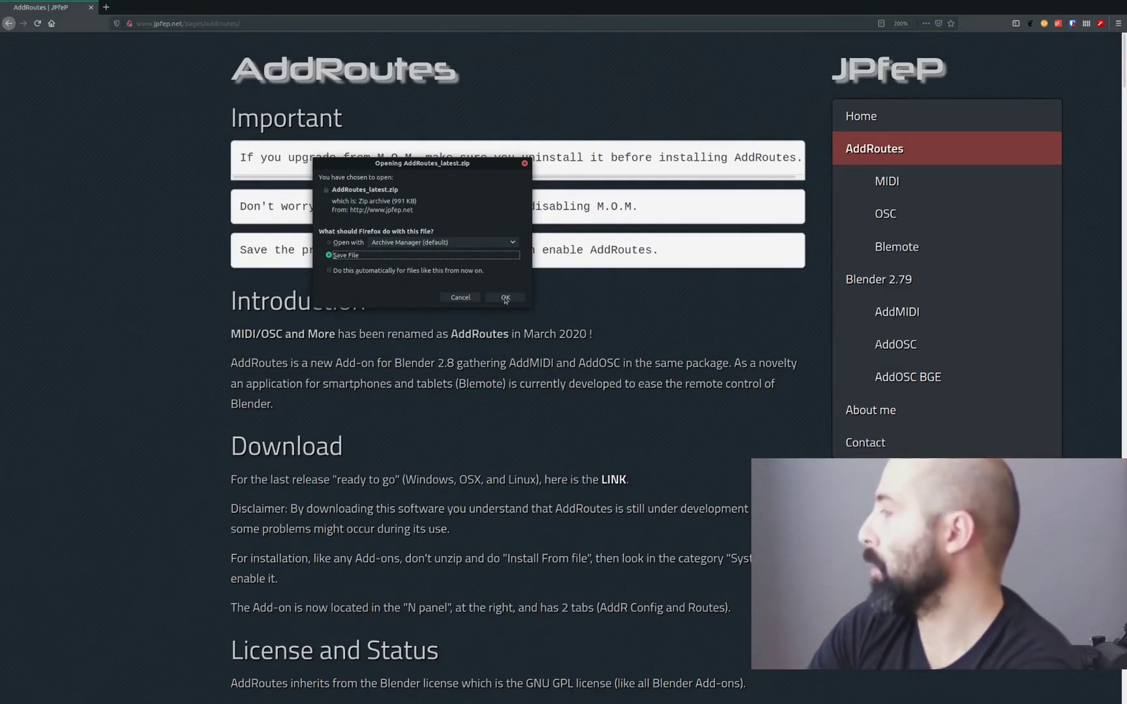
Step: Save AddRoutes_latest.zip from the Opening dialog
left_click(505, 298)
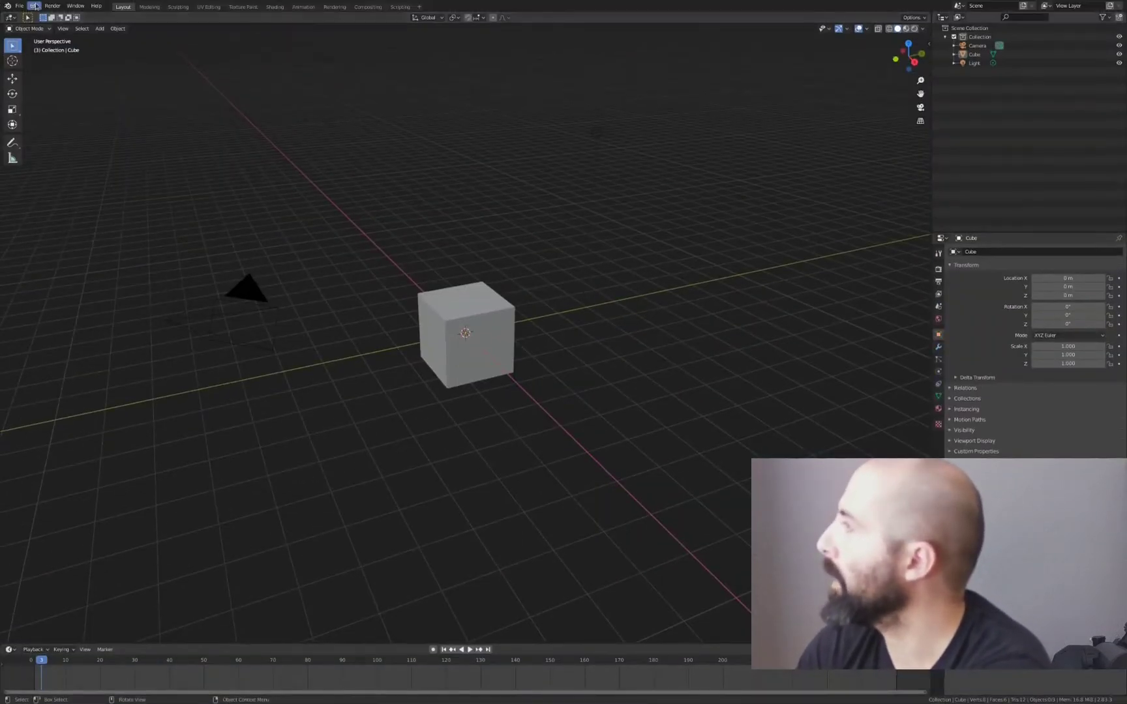
Step: From Preferences > Add-ons, browse to Downloads/AddRoutes_latest.zip, then cancel the install
left_click(36, 5)
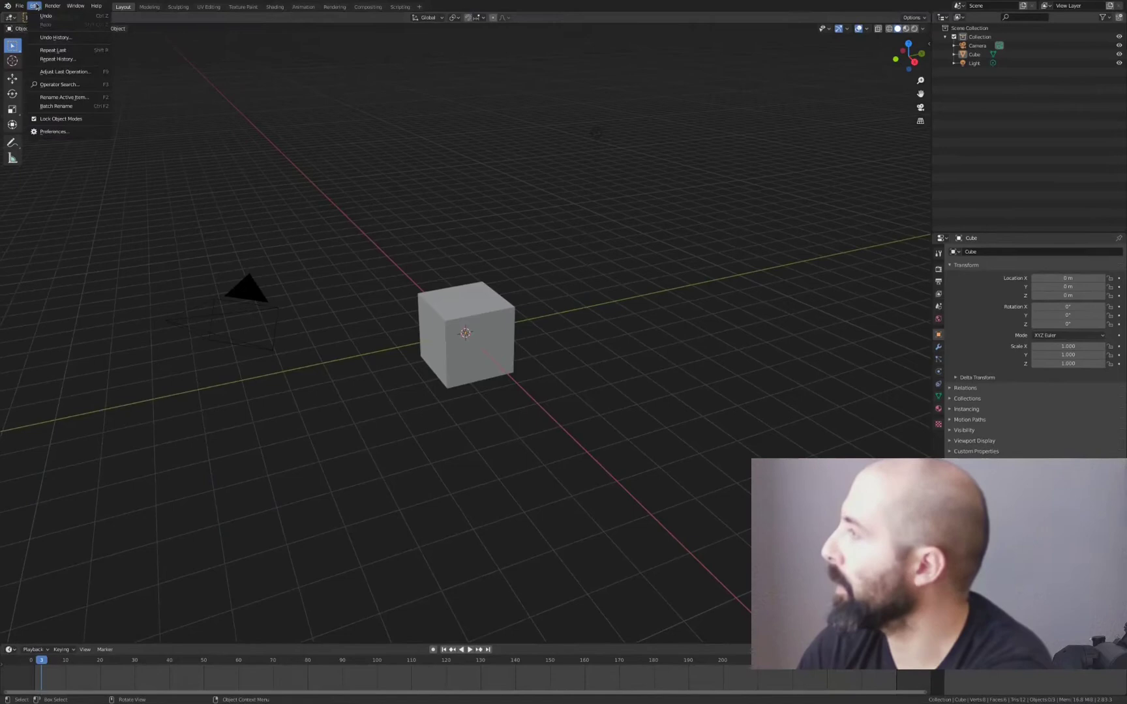
left_click(65, 134)
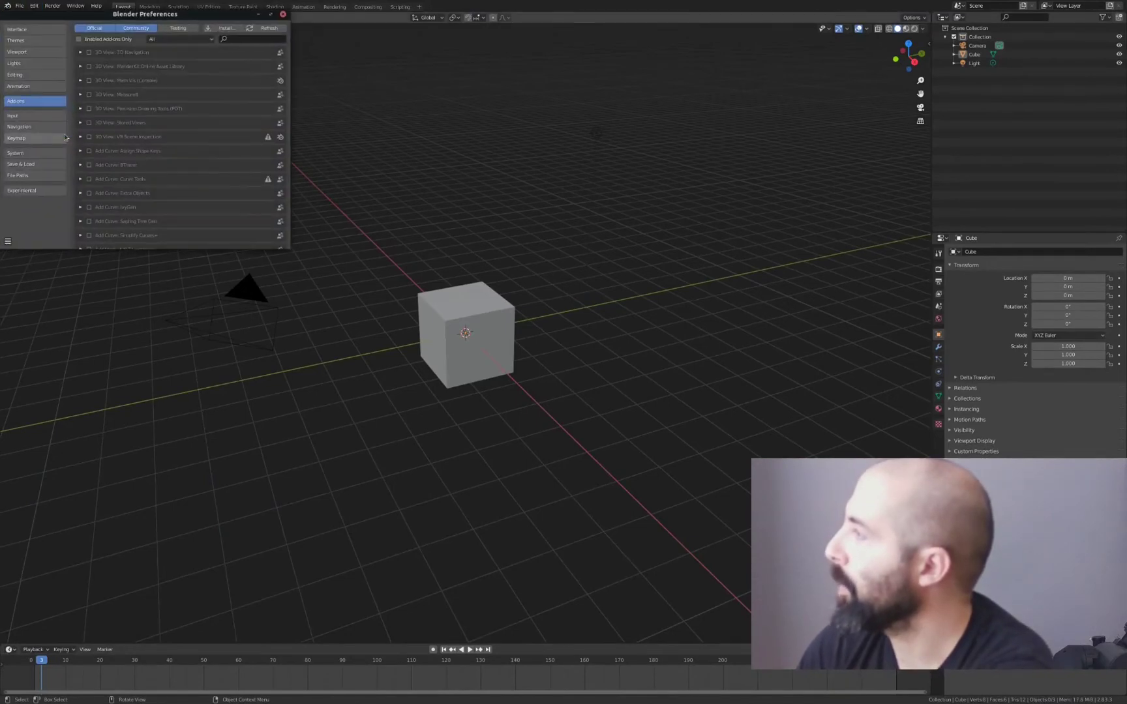
left_click(225, 28)
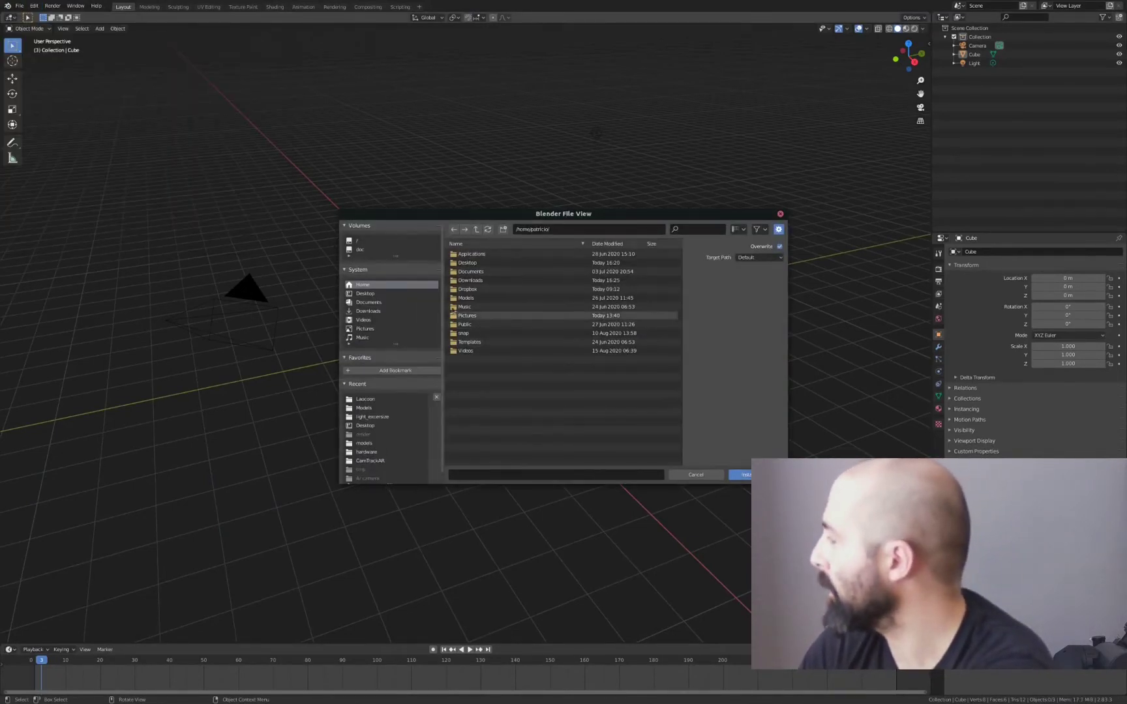
left_click(467, 282)
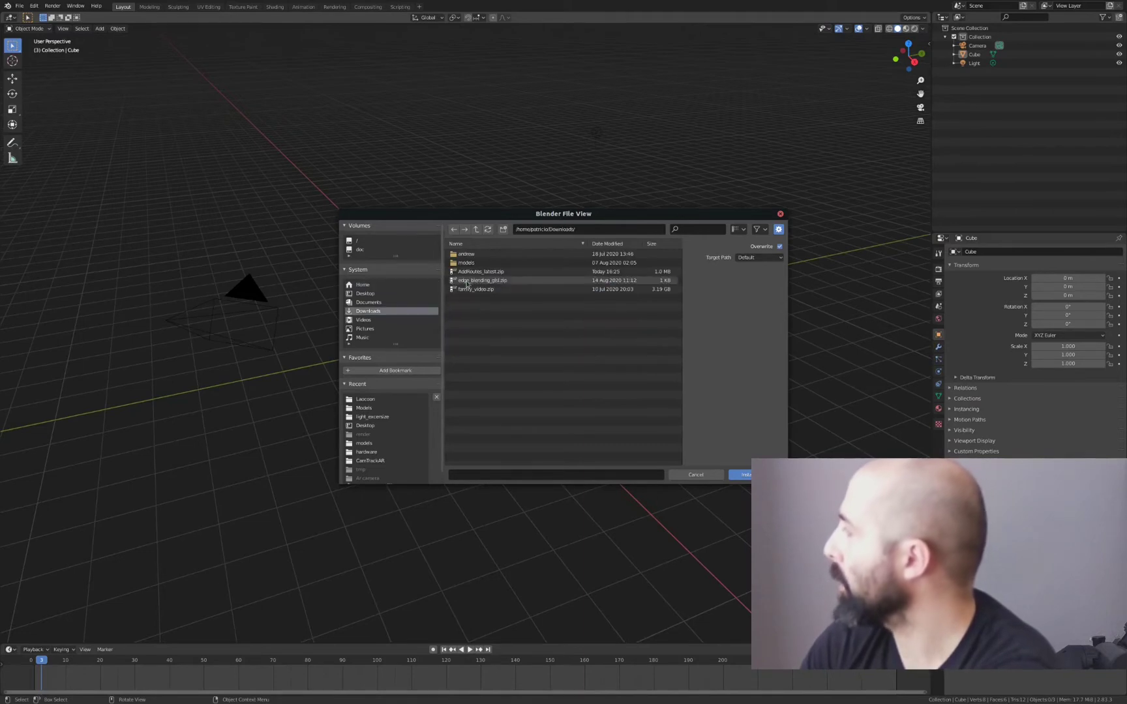
left_click(496, 273)
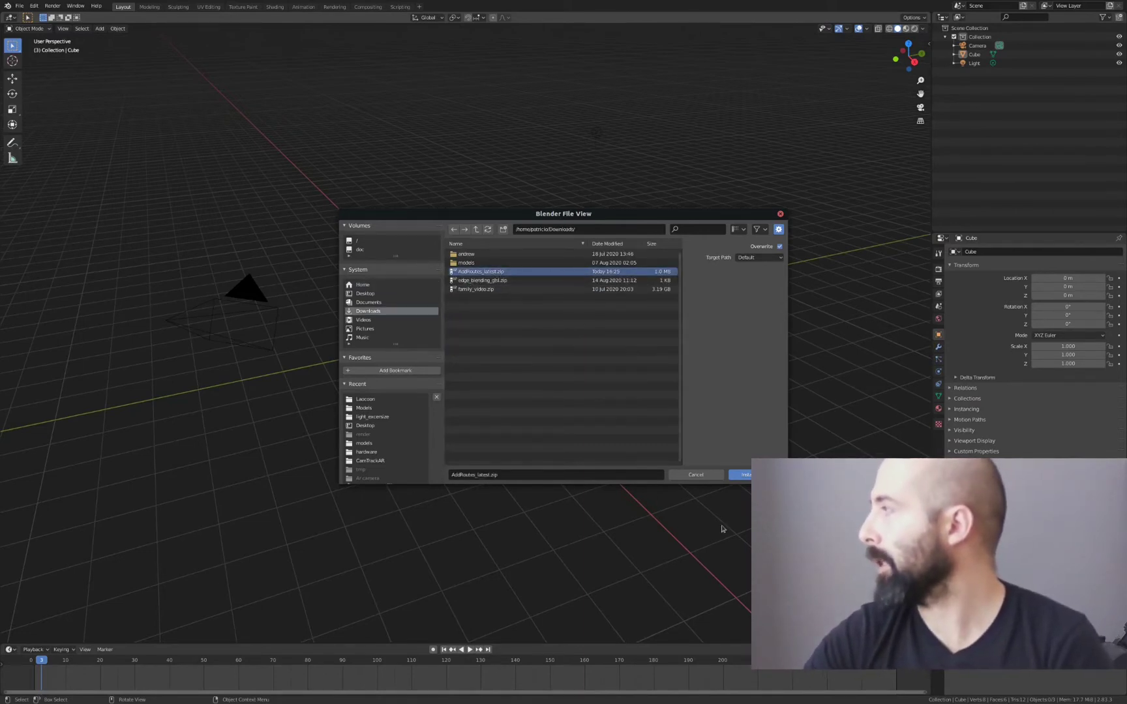
left_click(696, 475)
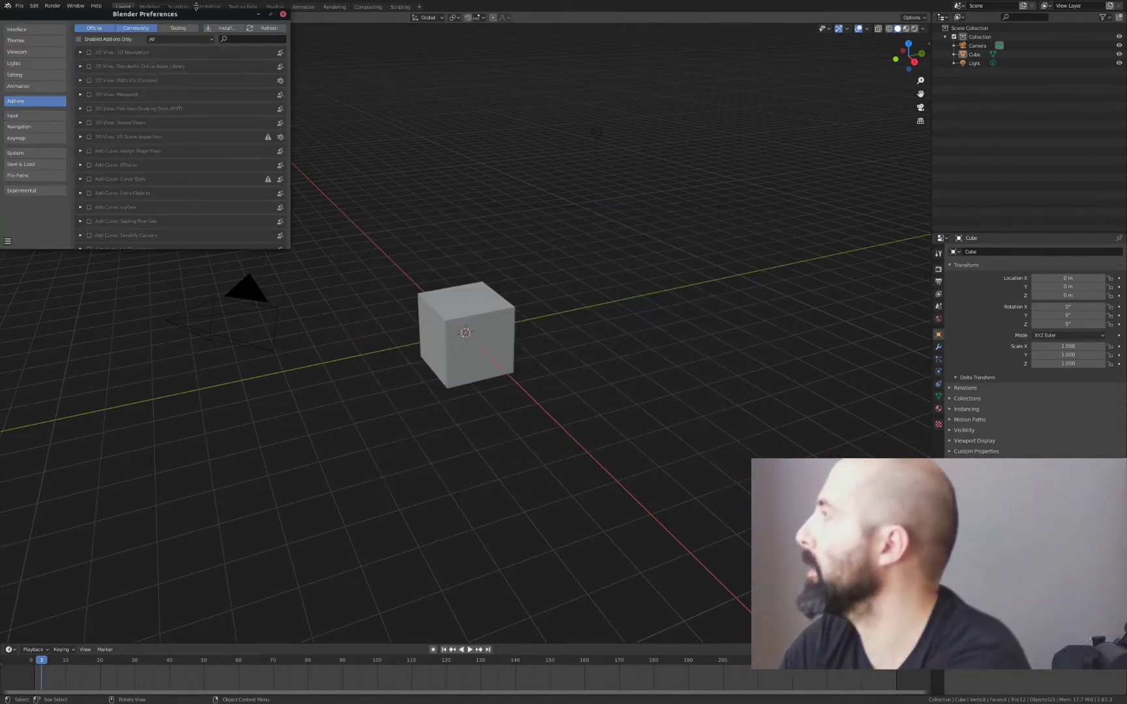
Step: Center the Preferences window, search add-ons for 'add' and expand System: AddRoutes
left_click_drag(189, 12, 399, 213)
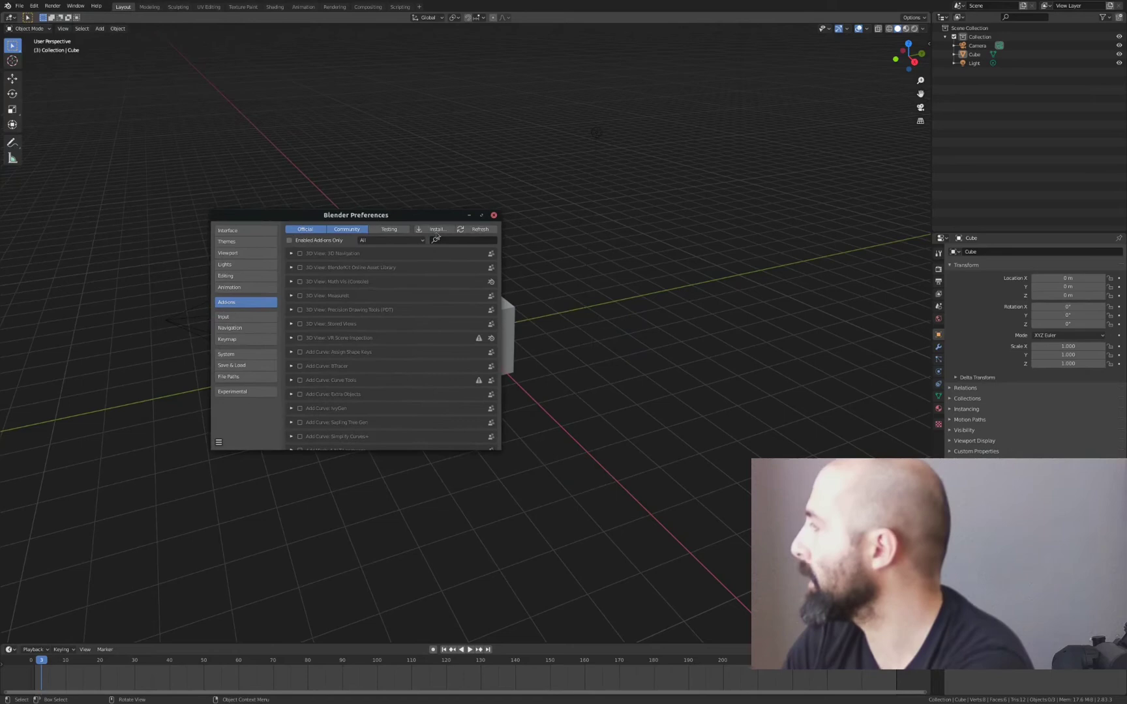
left_click(457, 241)
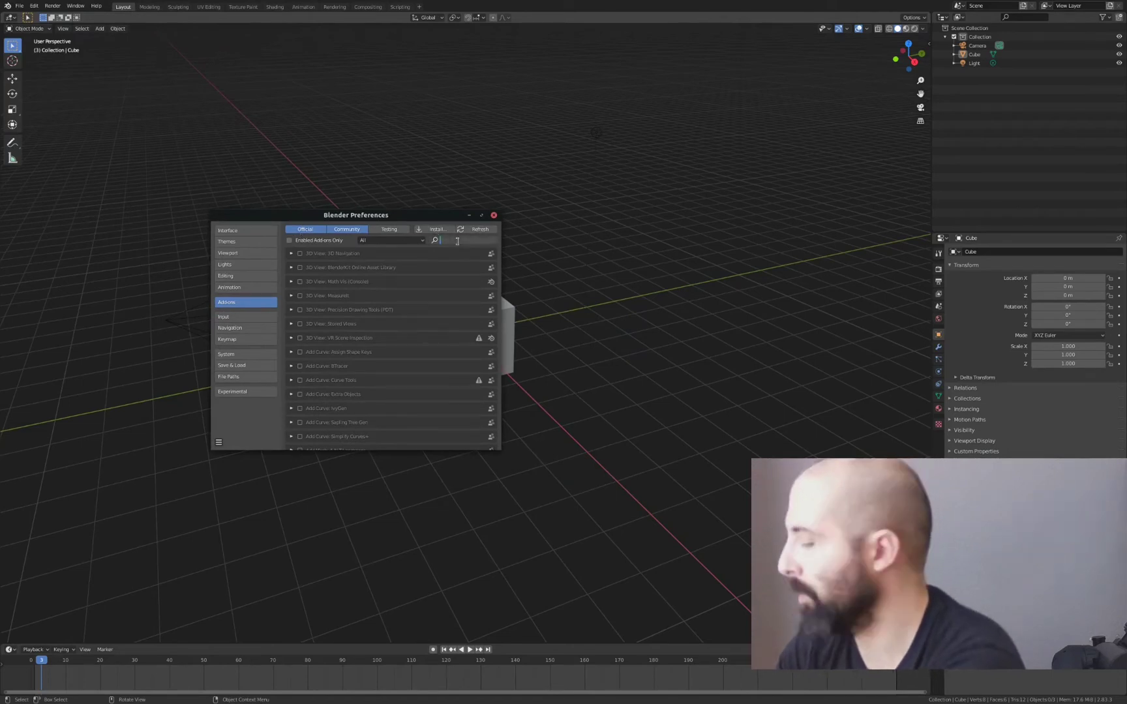
type("add")
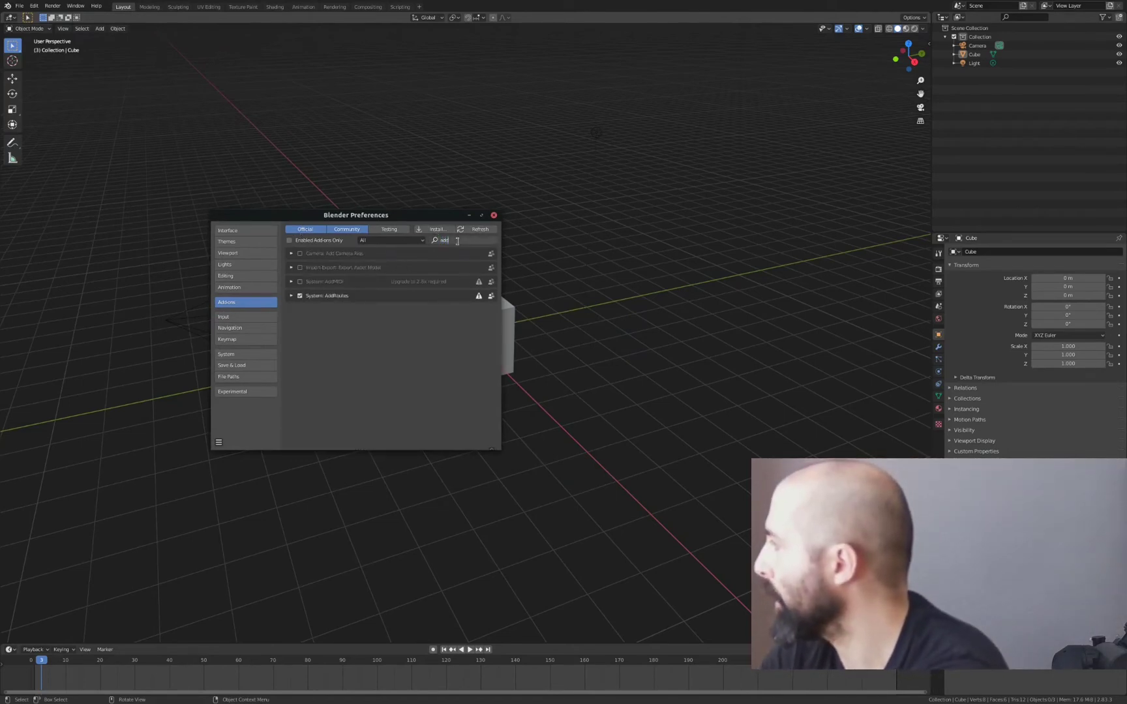
left_click(290, 298)
left_click(291, 296)
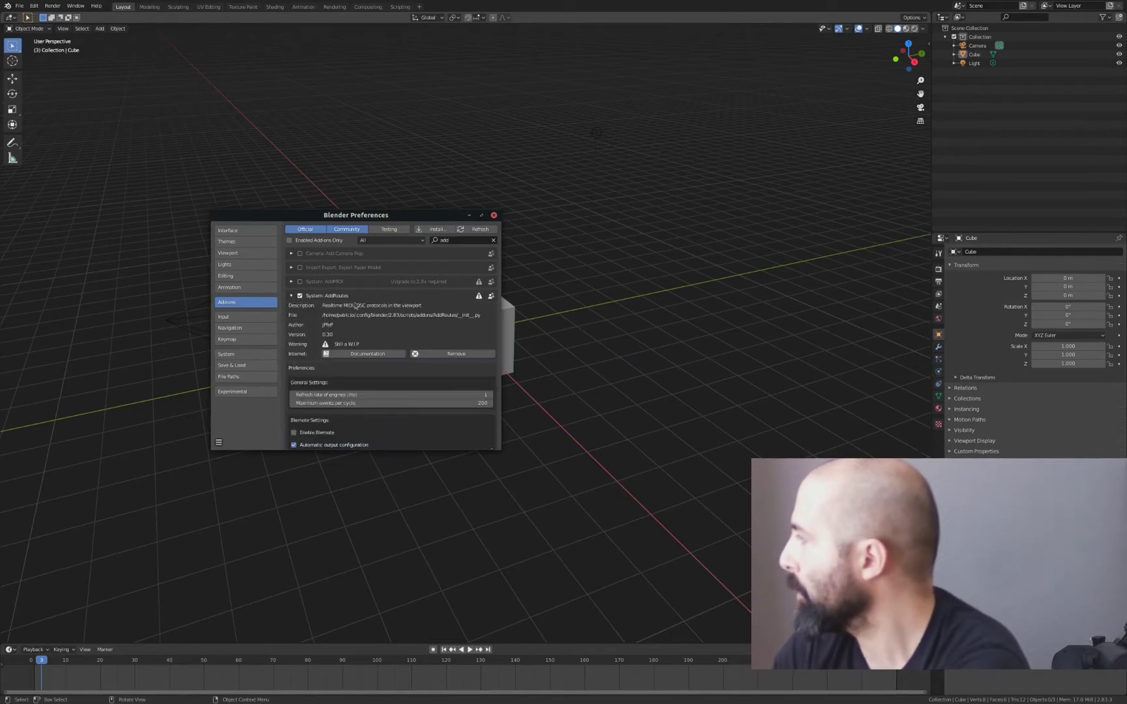
Step: Confirm the AddRoutes OSC input port as 9001
scroll(394, 337, "down", 5)
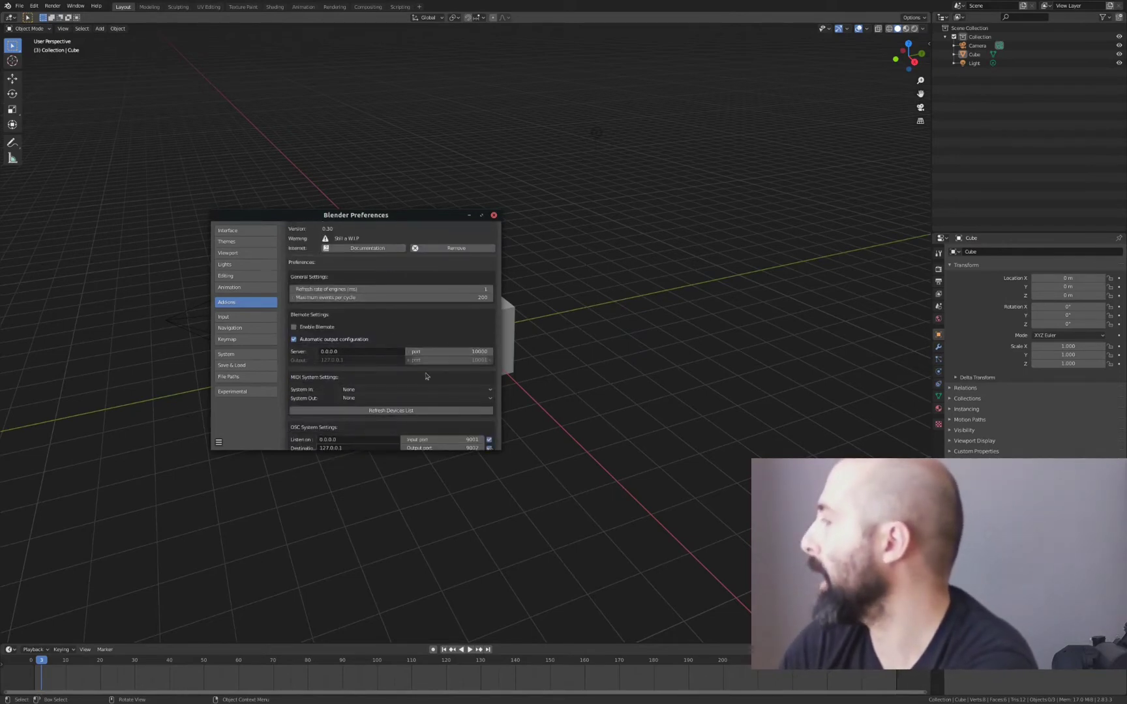
scroll(411, 388, "down", 1)
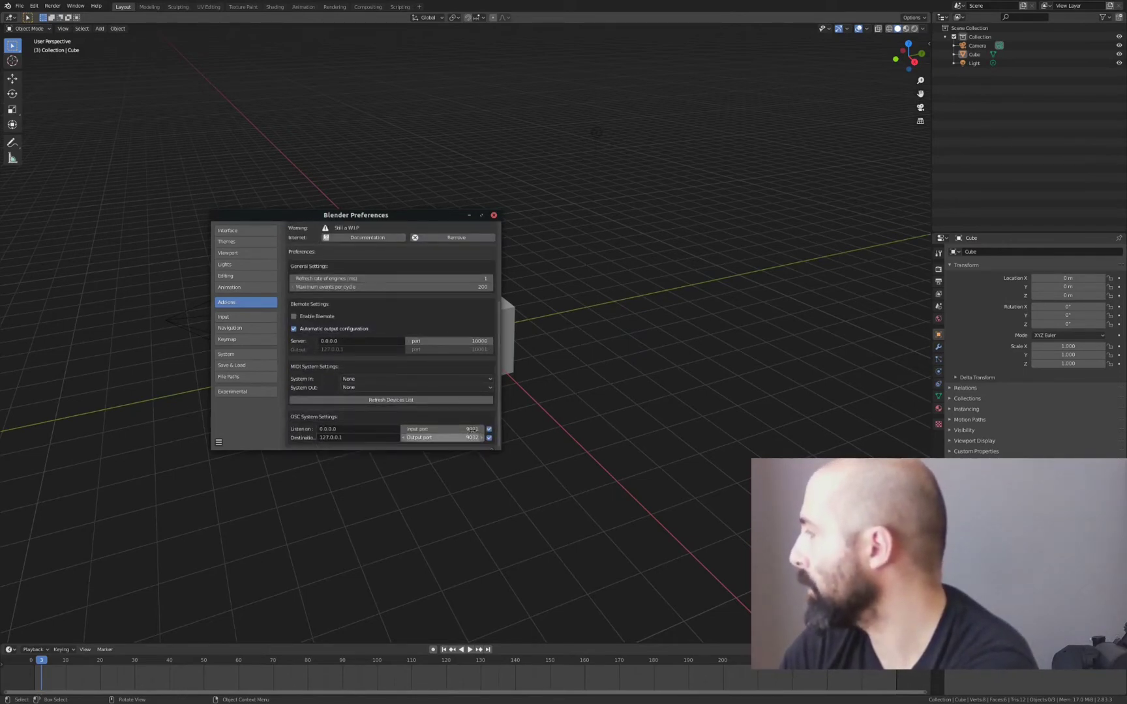
left_click(474, 428)
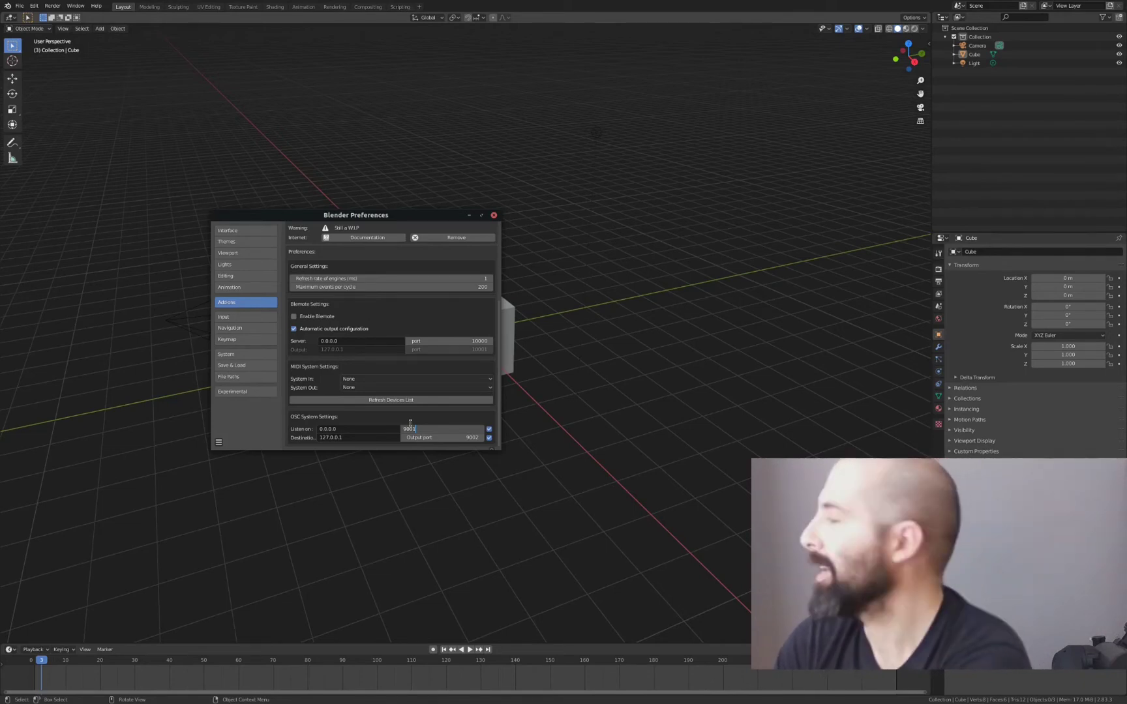
key("Return")
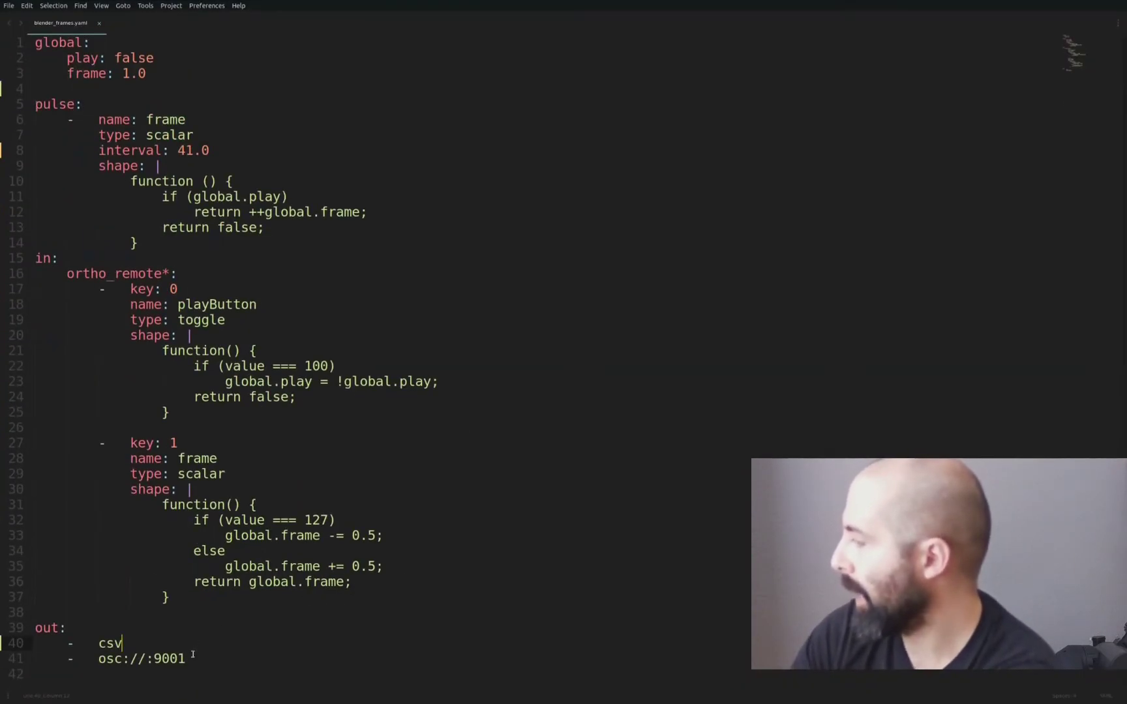
Step: Check the osc://:9001 line in Sublime Text, then close Blender's Preferences window
left_click_drag(186, 660, 29, 654)
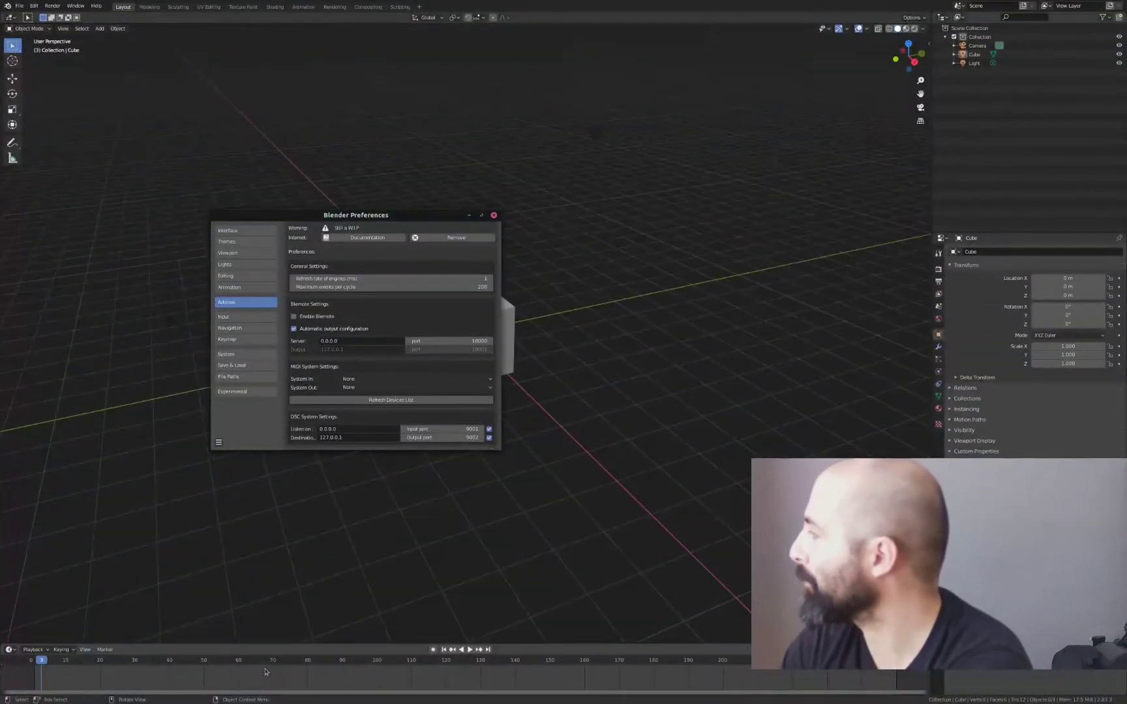
left_click(494, 215)
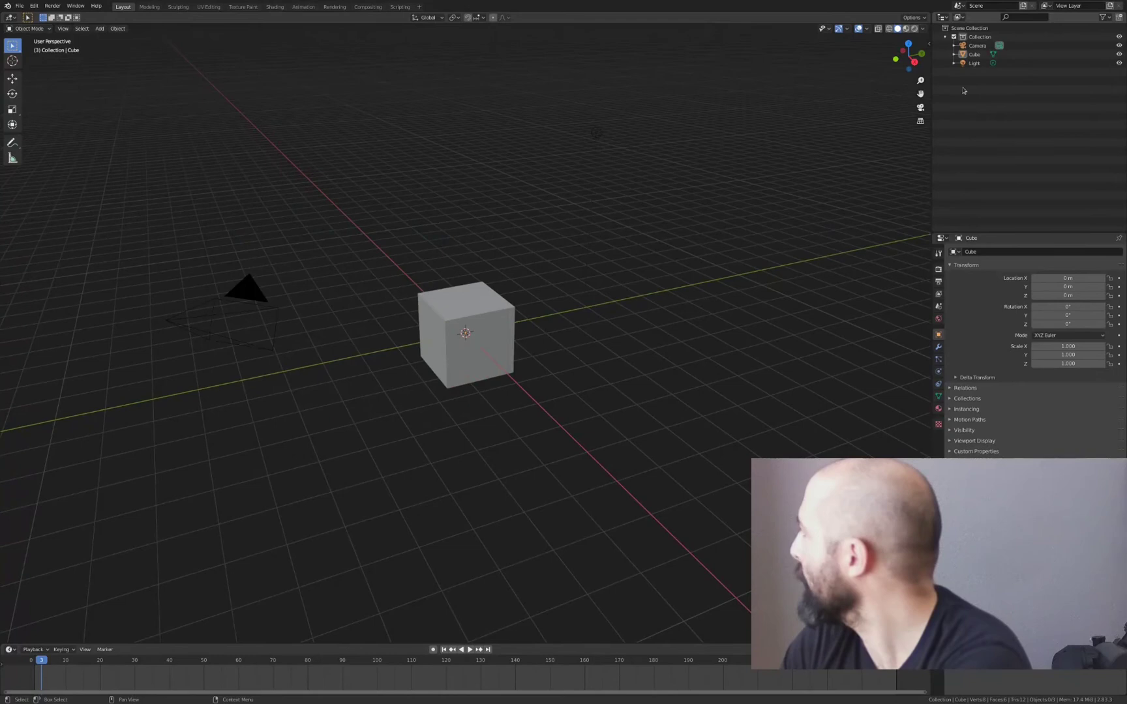
Step: In the sidebar's Routes tab, expand System Routes and delete Route 50
key("n")
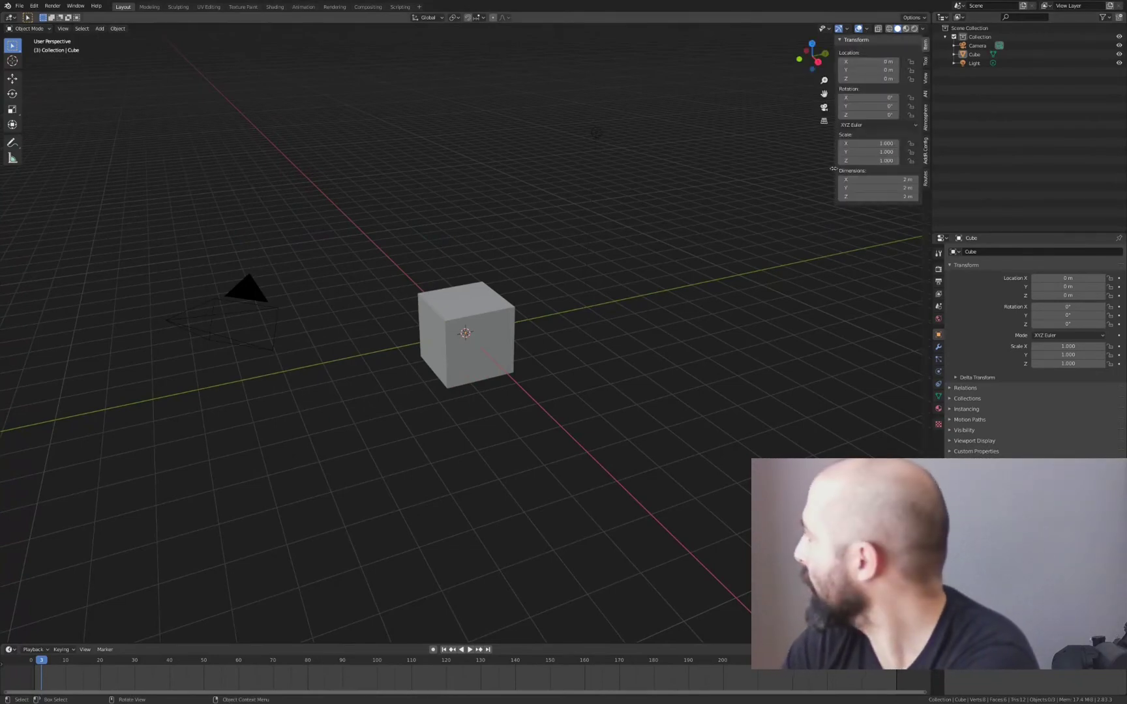
left_click(925, 178)
left_click(845, 61)
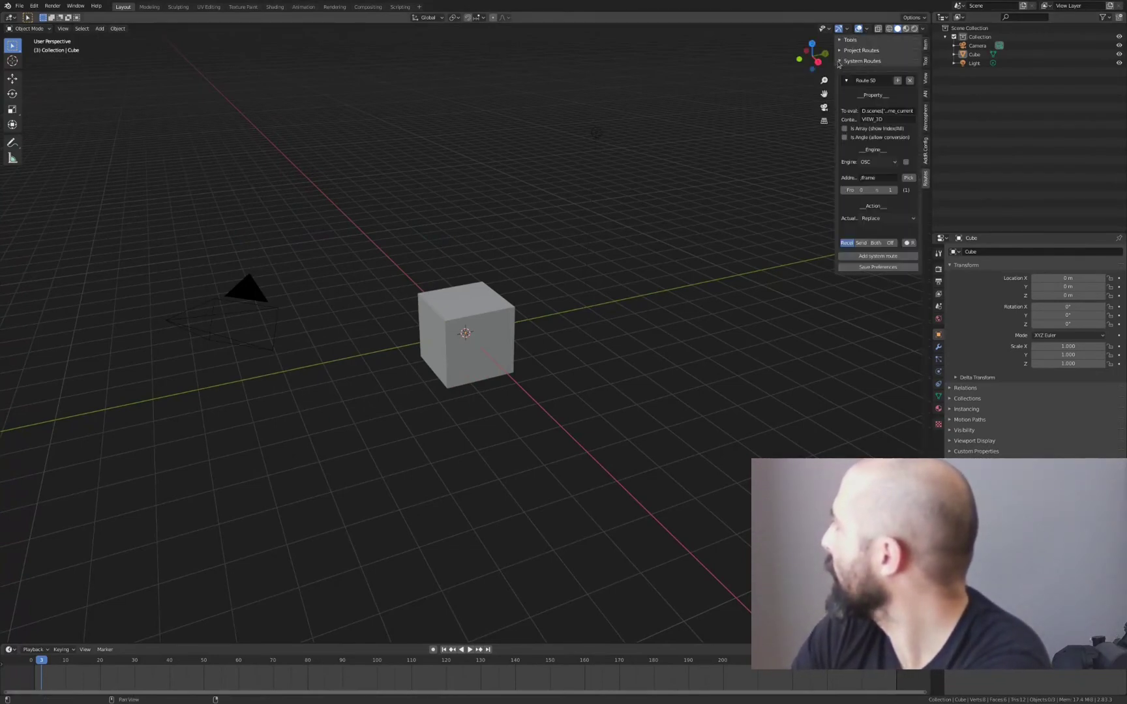
left_click(909, 81)
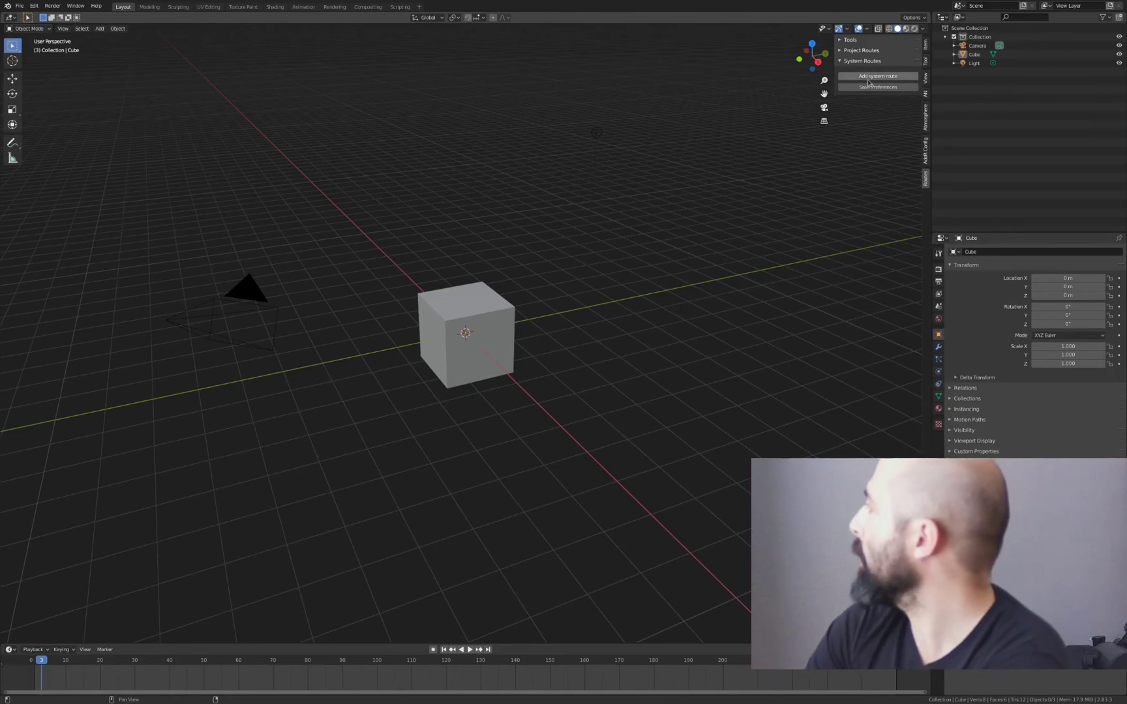
Step: Add a system route that evaluates D.scenes['Scene'].frame_current, using the OSC engine at address /frame
left_click(879, 77)
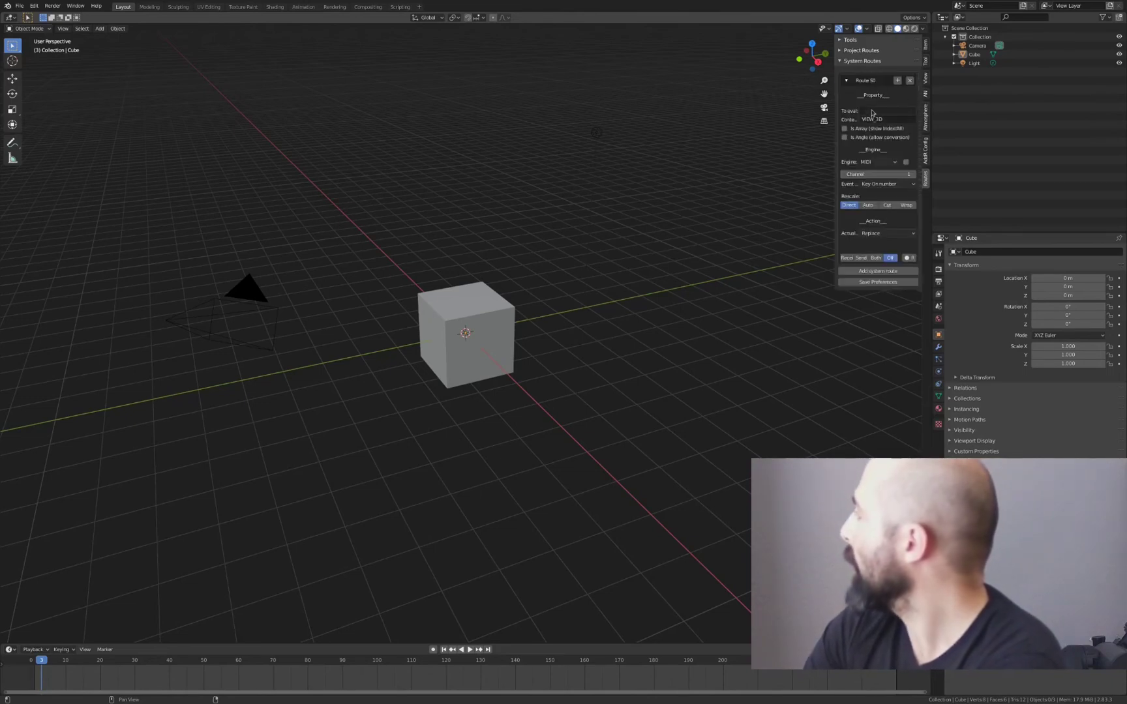
left_click(872, 111)
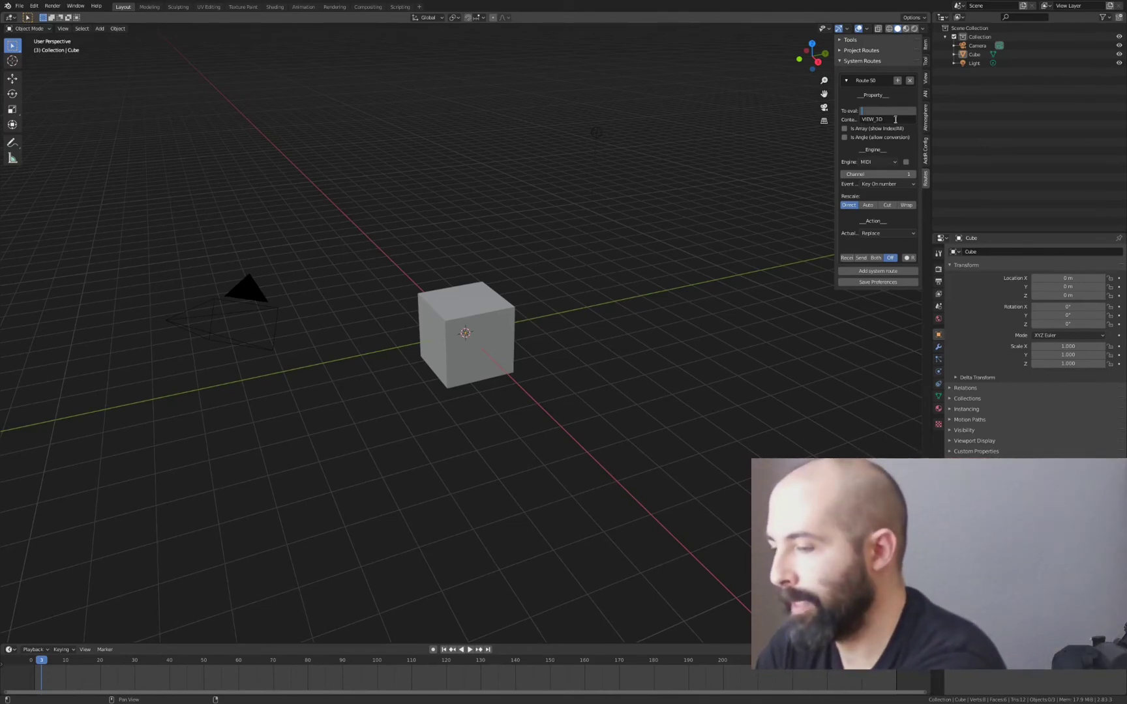
type("D")
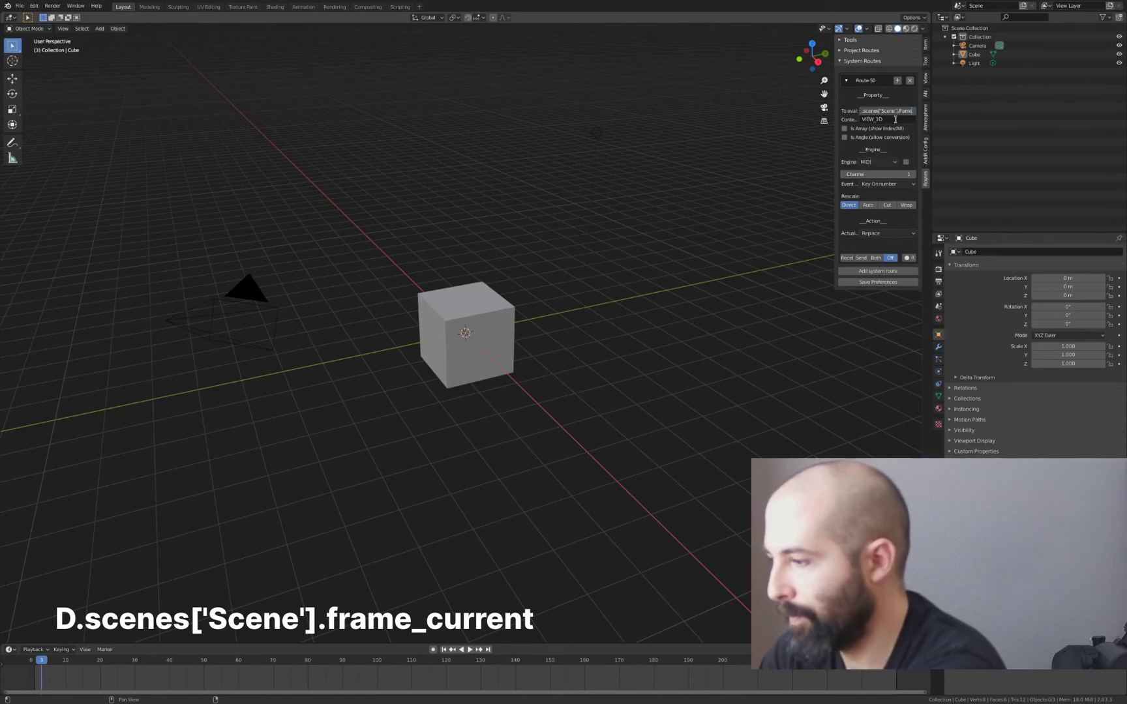
type("nt")
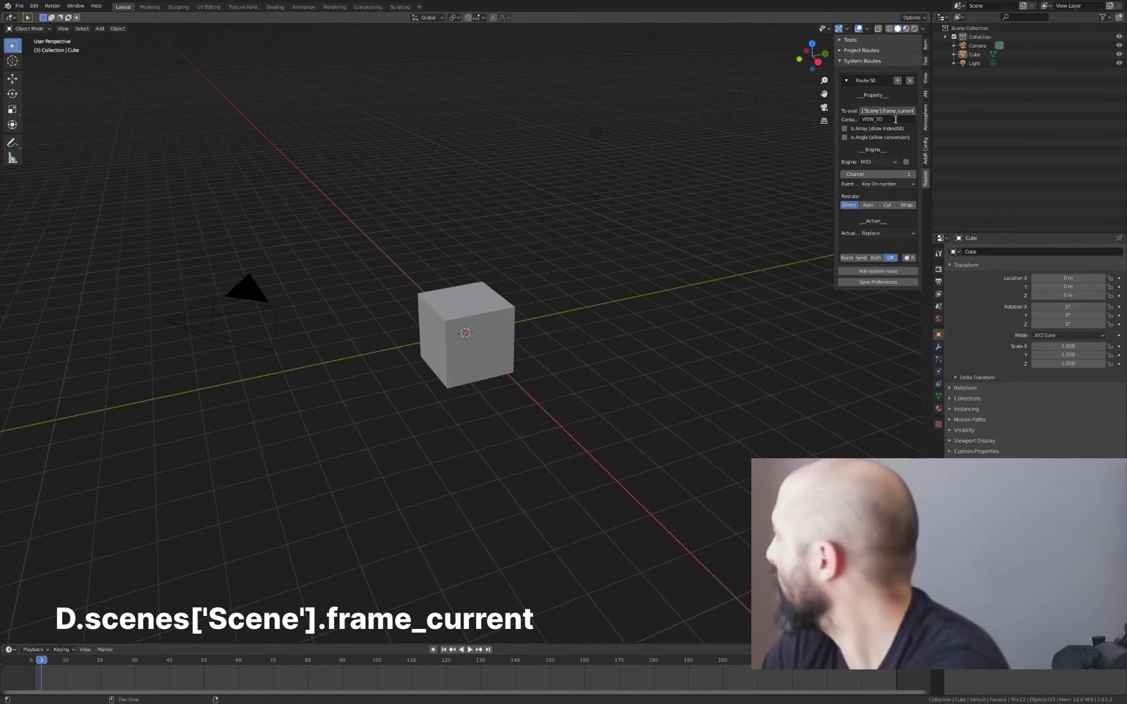
key("Return")
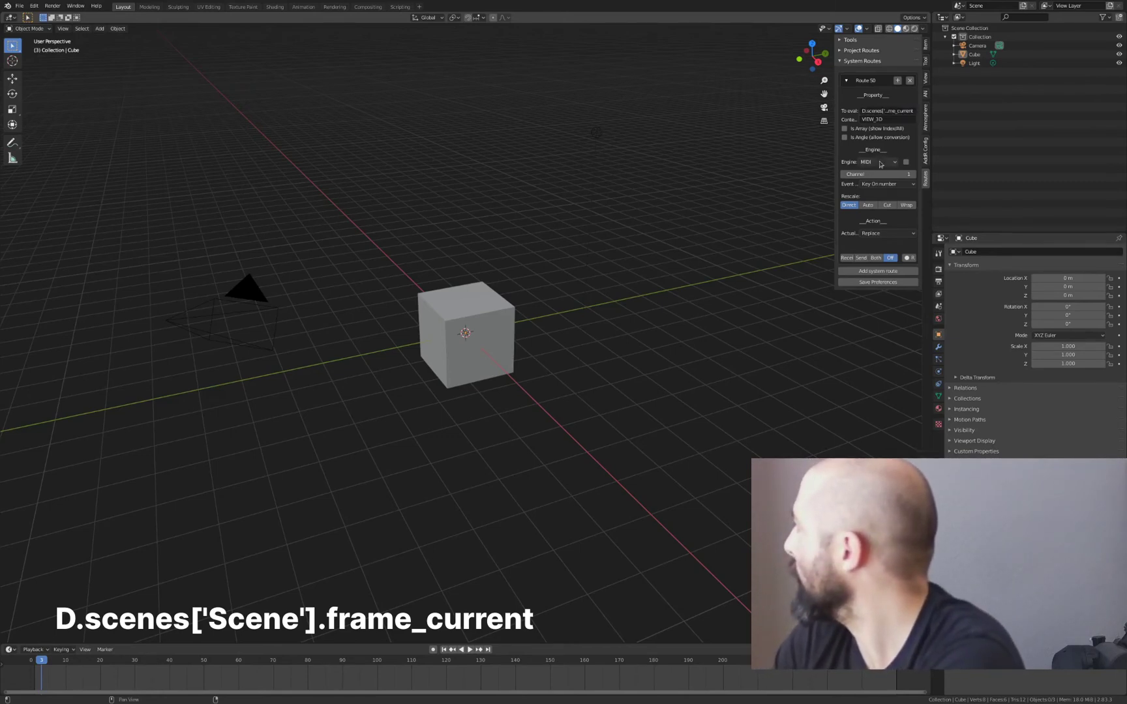
left_click(890, 162)
left_click(877, 184)
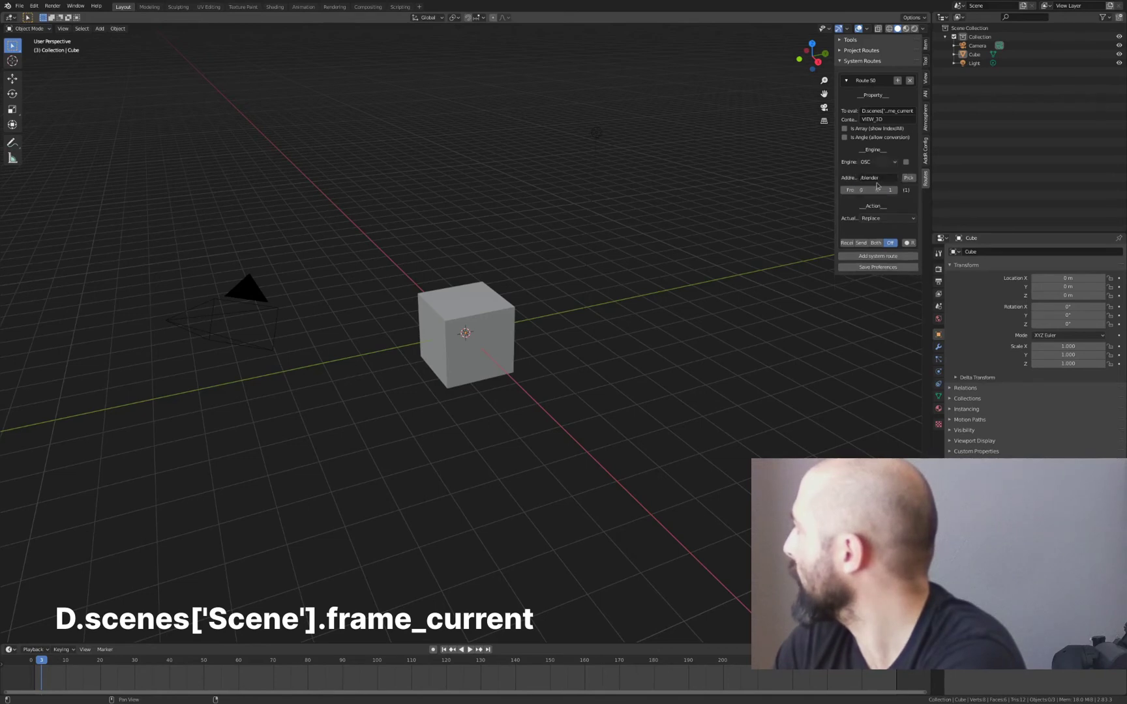
left_click(878, 178)
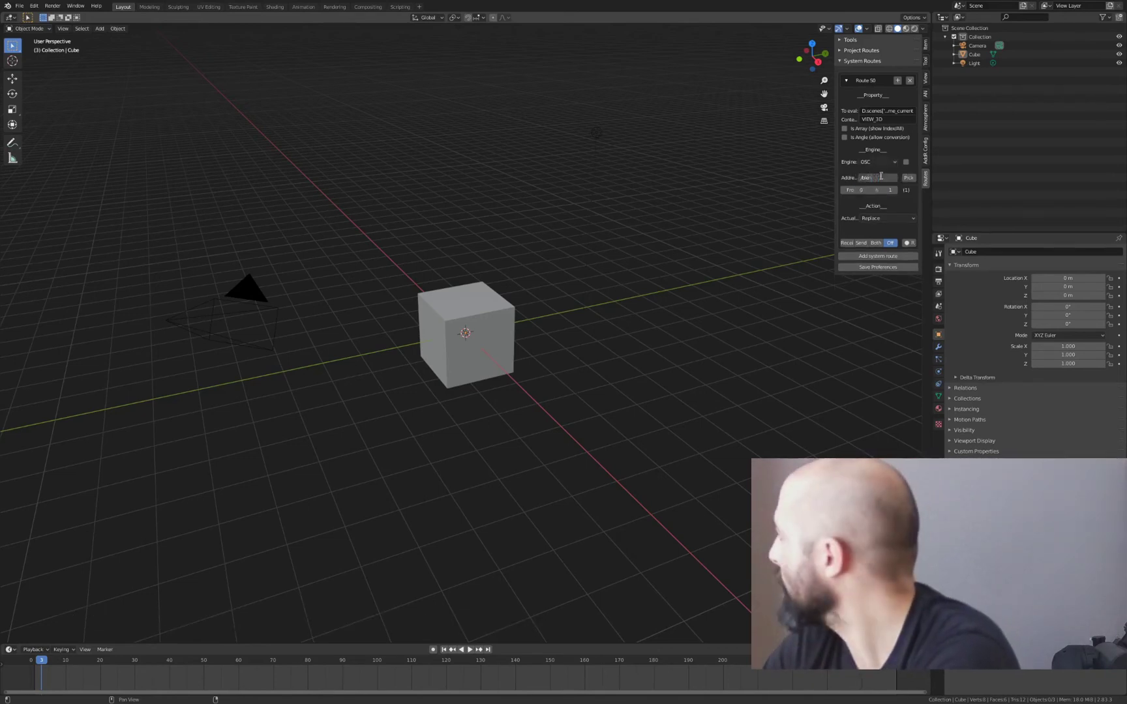
type("/frame")
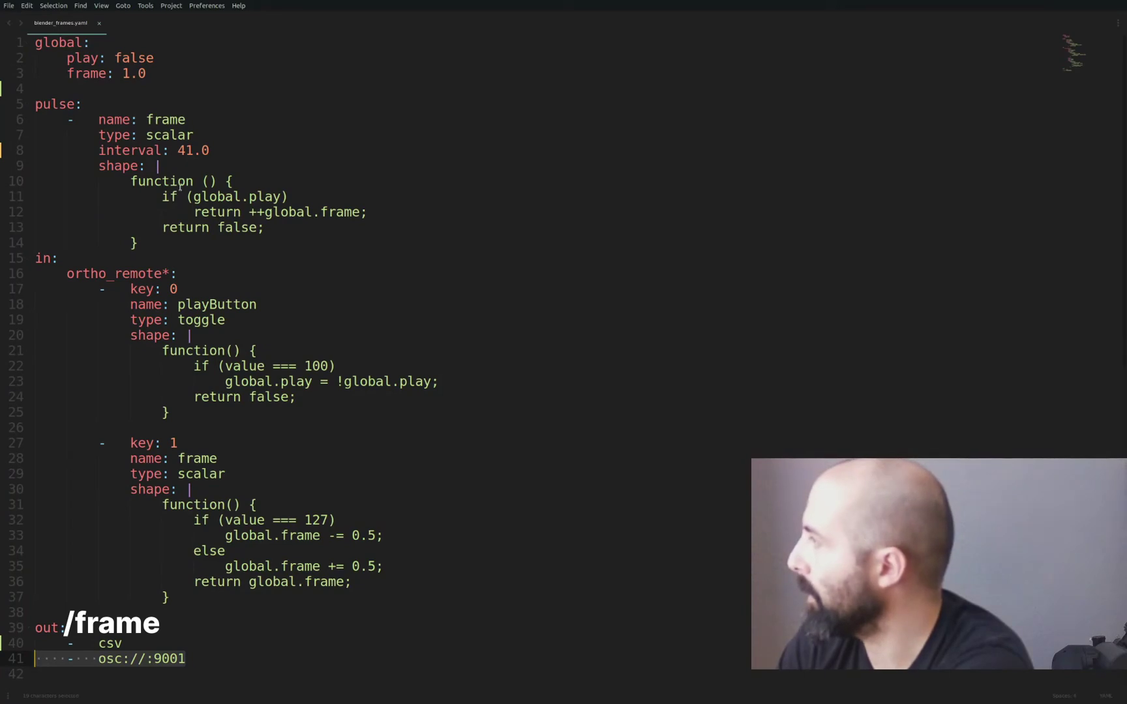
Step: Highlight the 'frame' name on lines 6 and 28 of blender_frames.yaml in Sublime Text
double_click(166, 120)
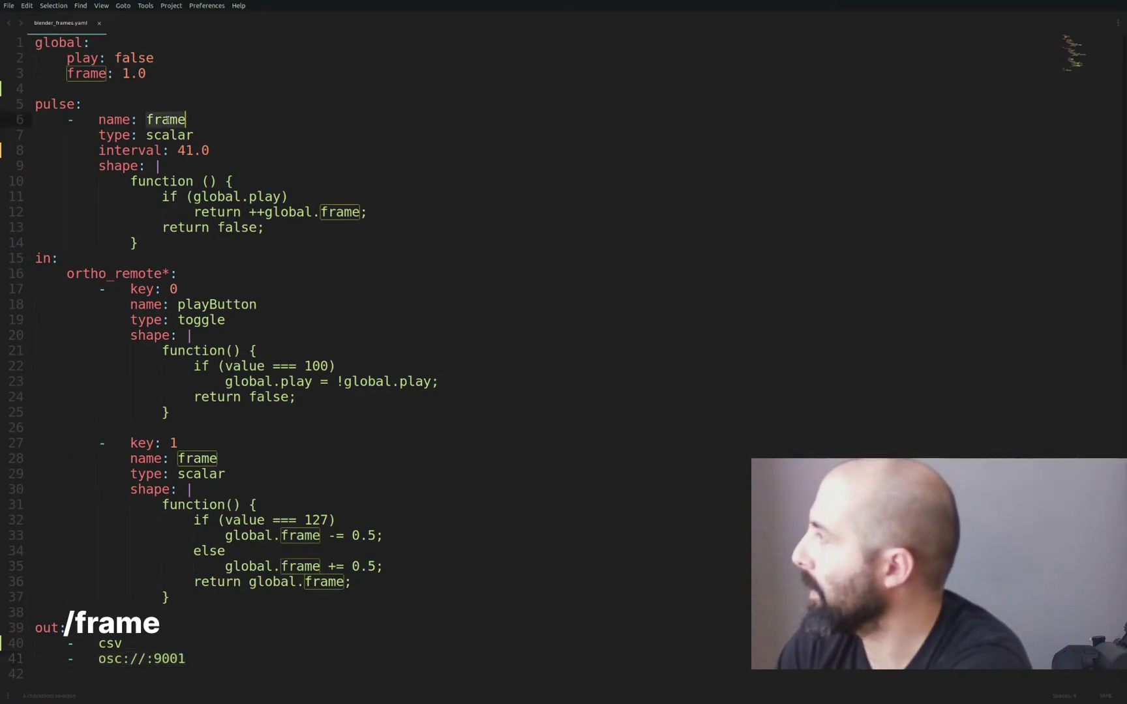
double_click(191, 458)
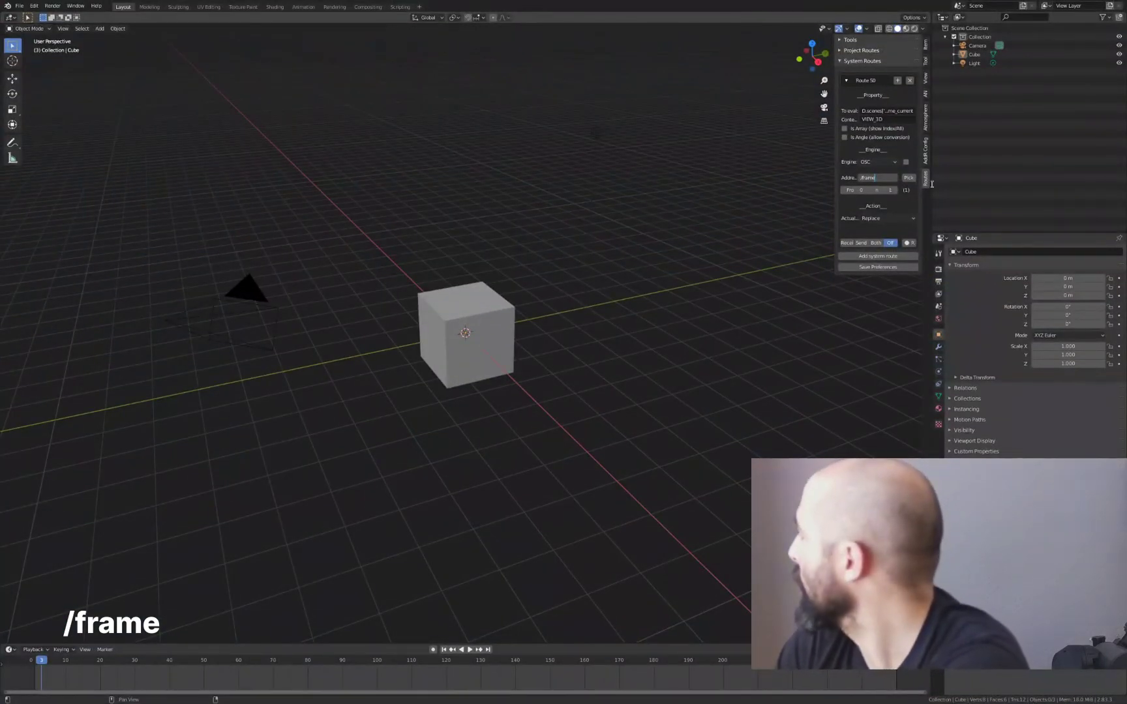
Step: Confirm the /frame address, switch the route from Off to Receive, and enlarge the timeline area
key("Return")
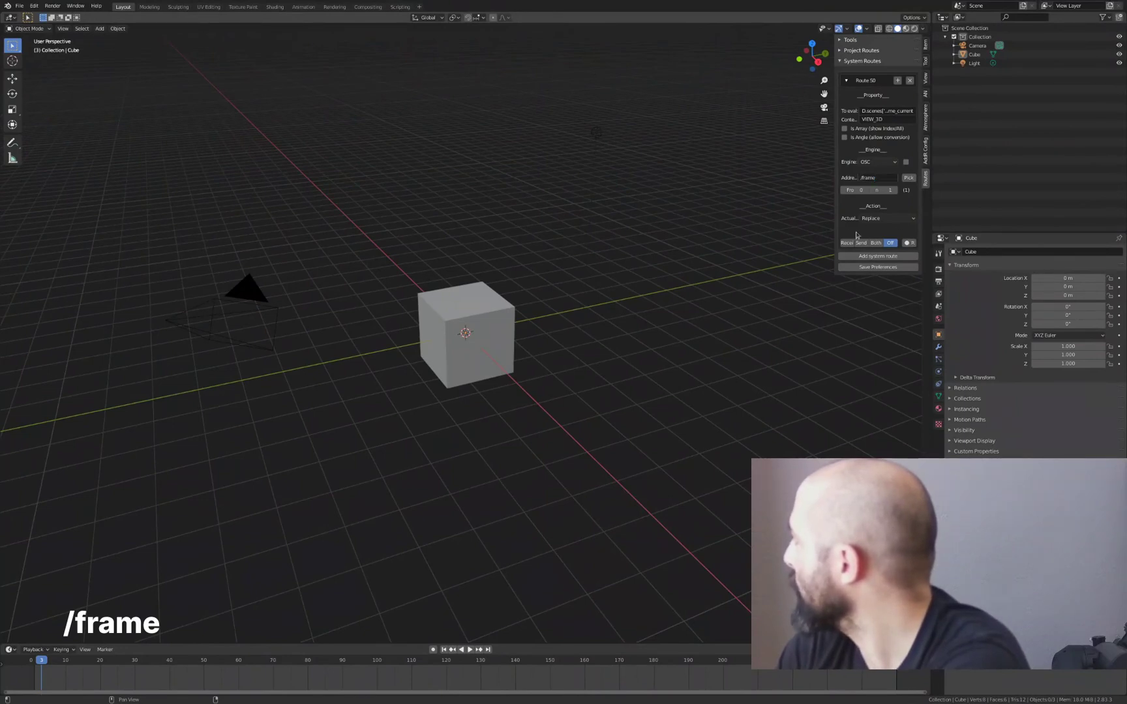
left_click(879, 219)
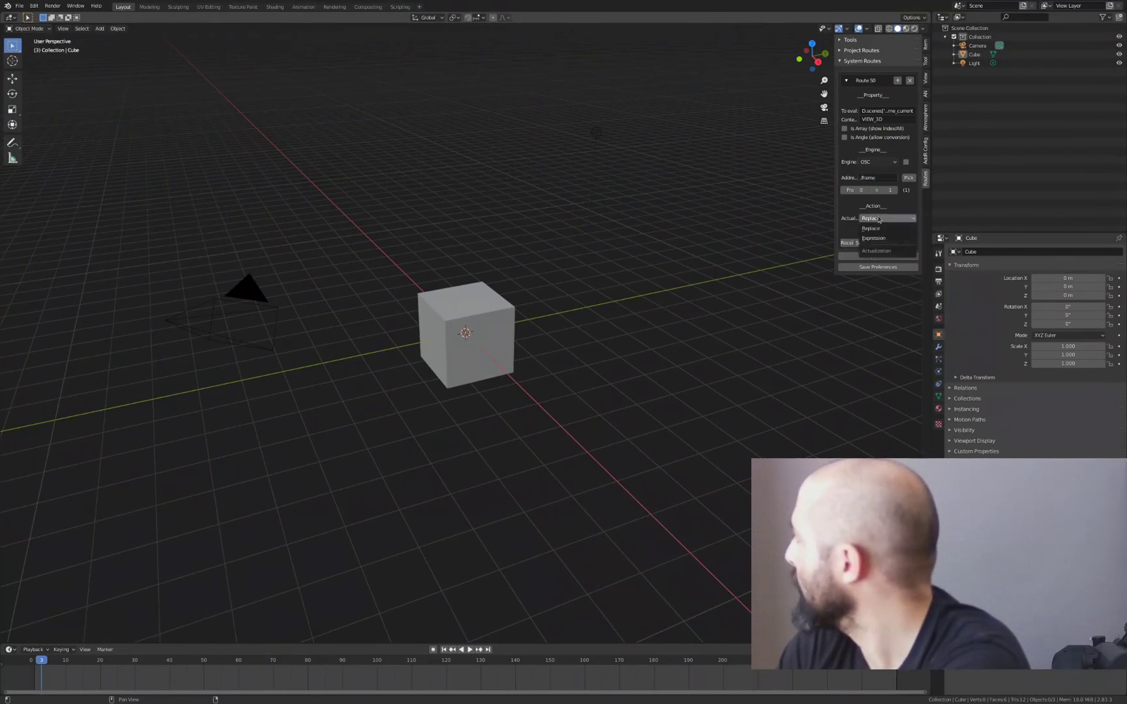
left_click(847, 243)
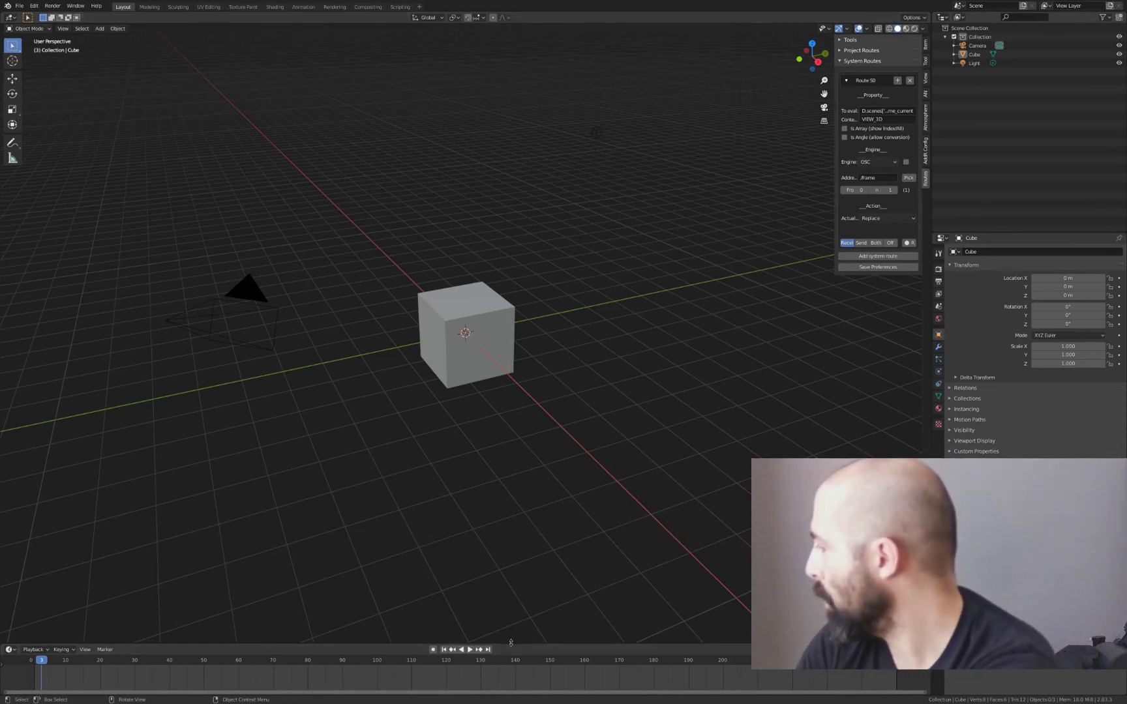
left_click_drag(510, 642, 531, 462)
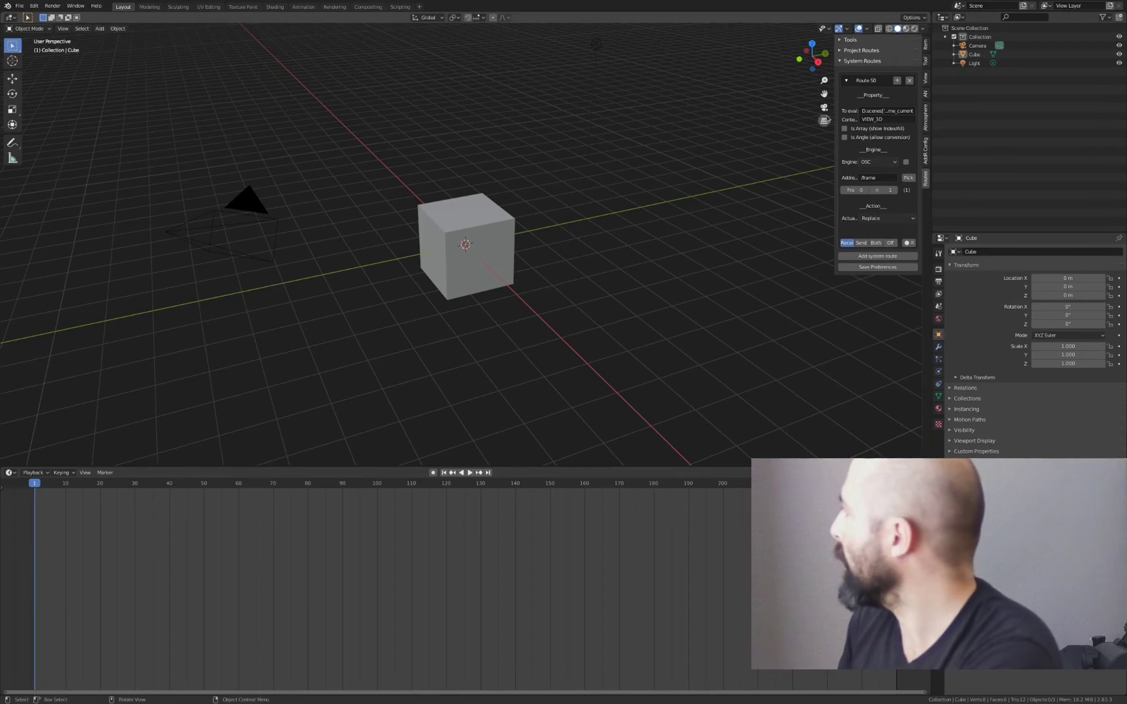
Step: Look through the scene camera with Lock Camera to View enabled
left_click(824, 107)
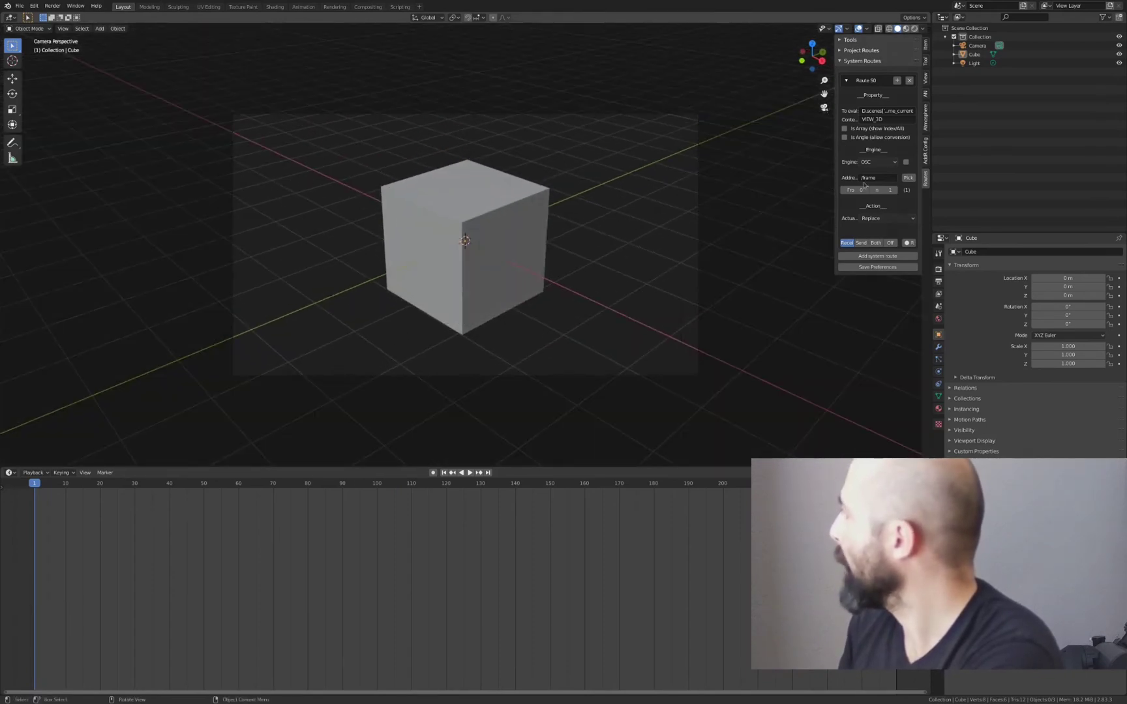
left_click(926, 79)
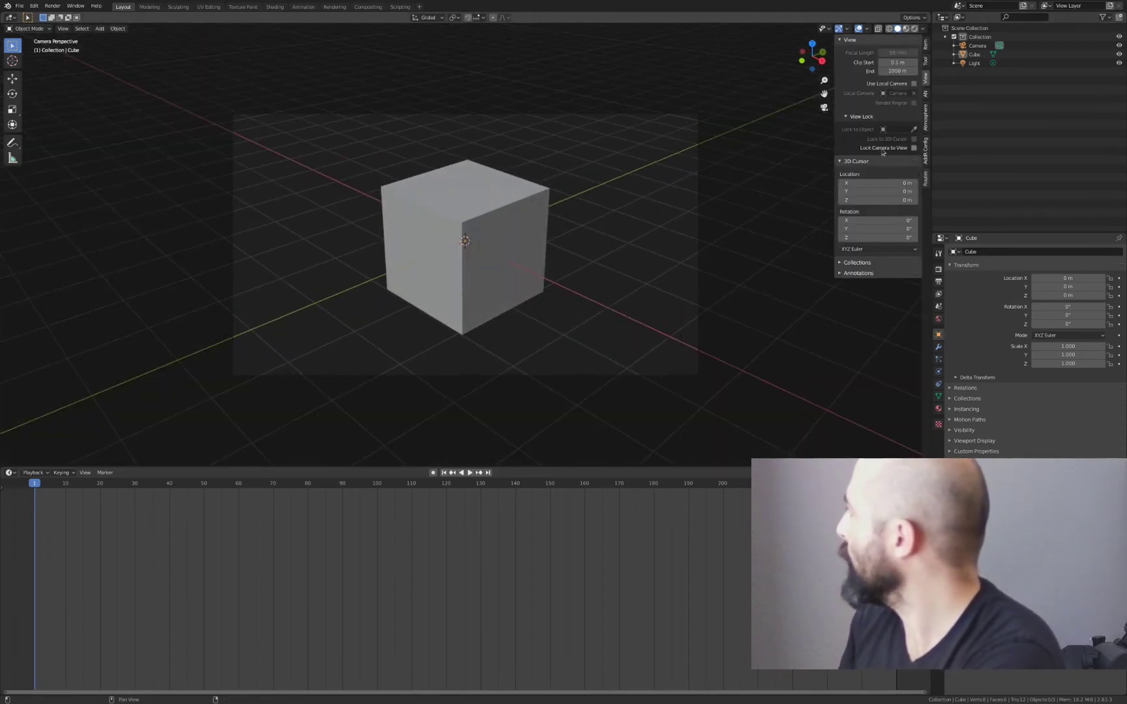
left_click(915, 148)
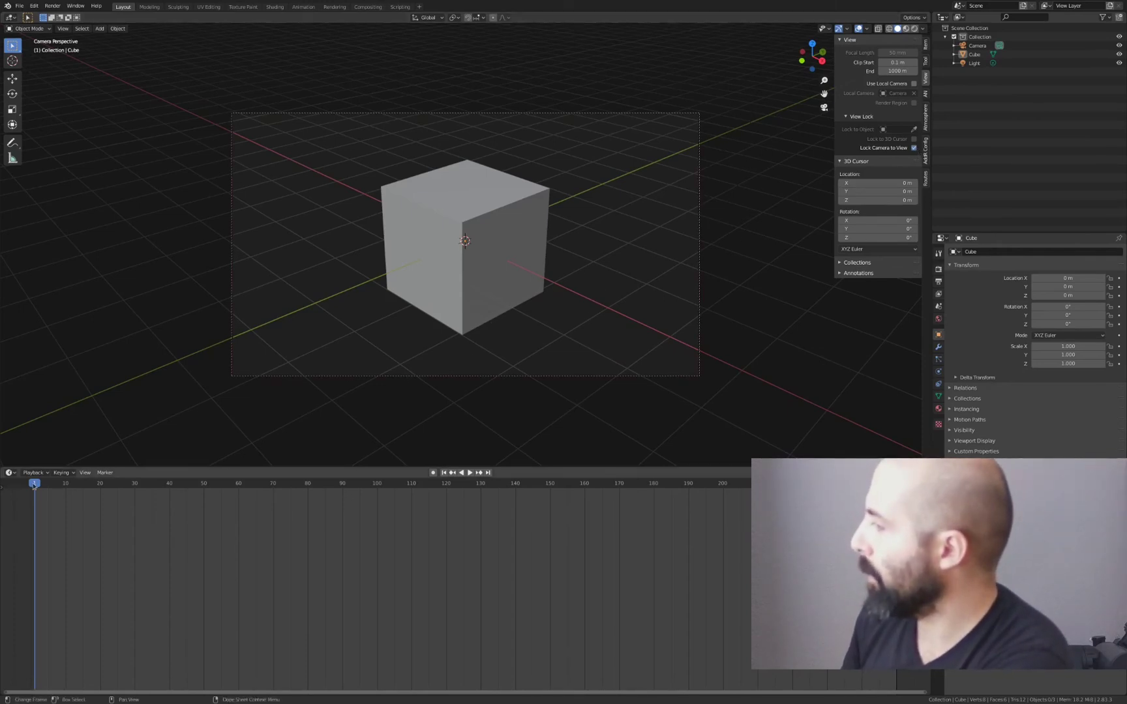
Step: Select the Camera and insert location keyframes at frame 1
right_click(1047, 280)
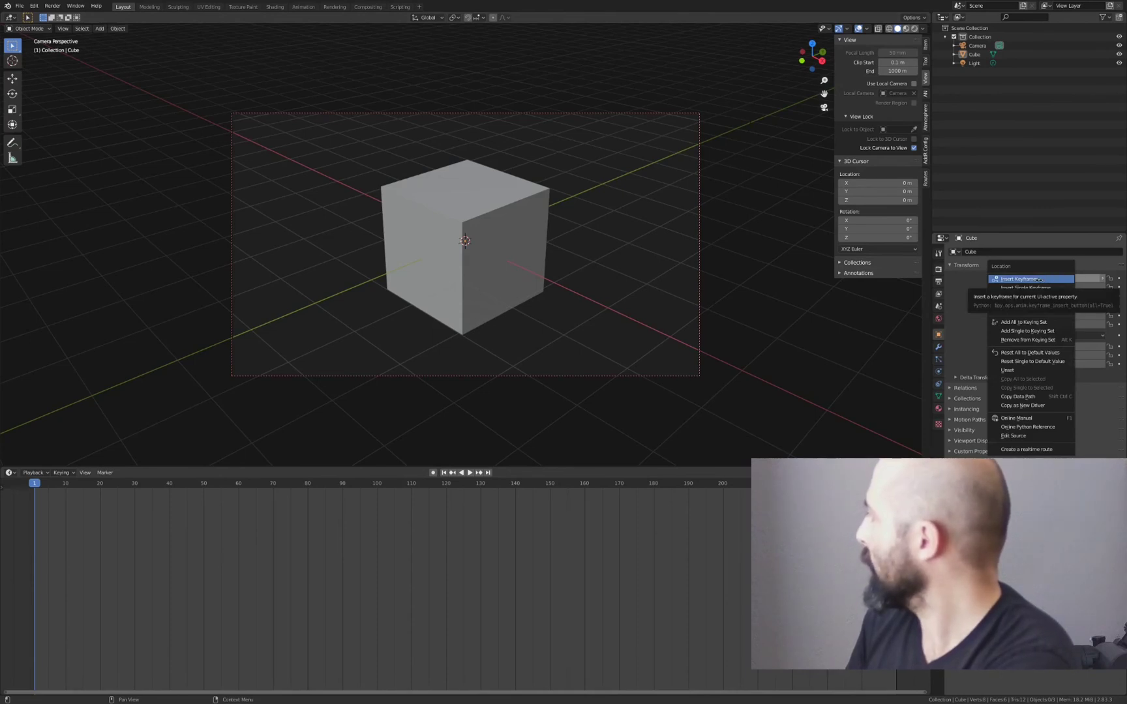
left_click(1039, 279)
left_click(983, 45)
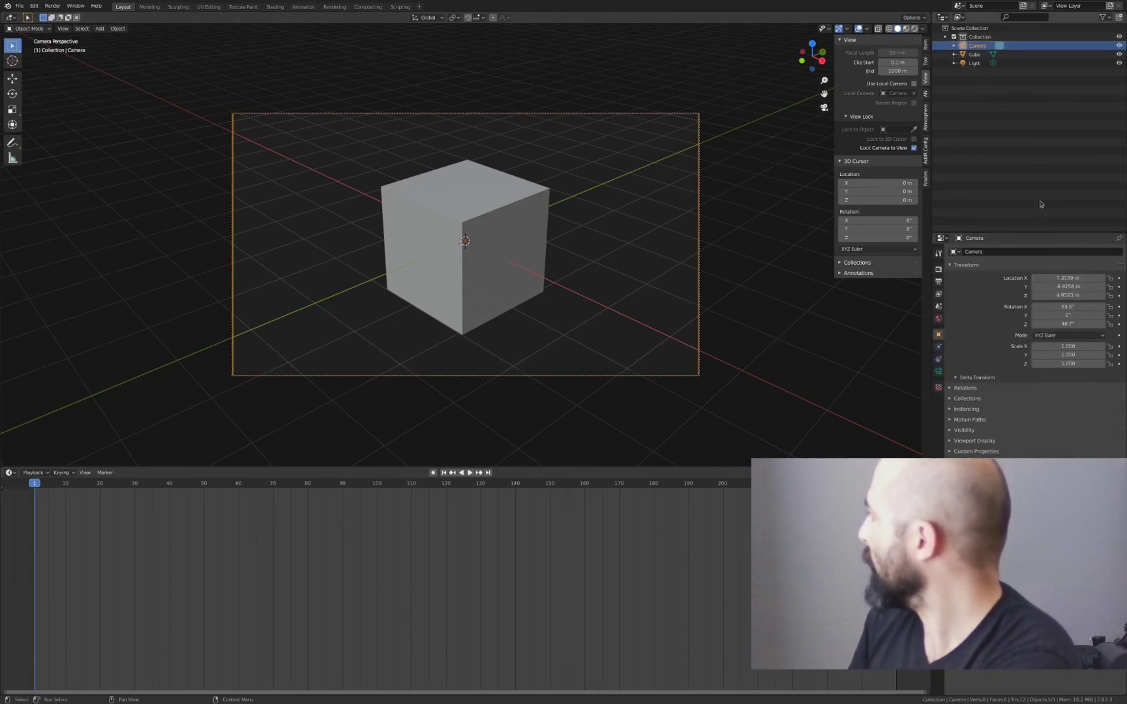
right_click(1050, 285)
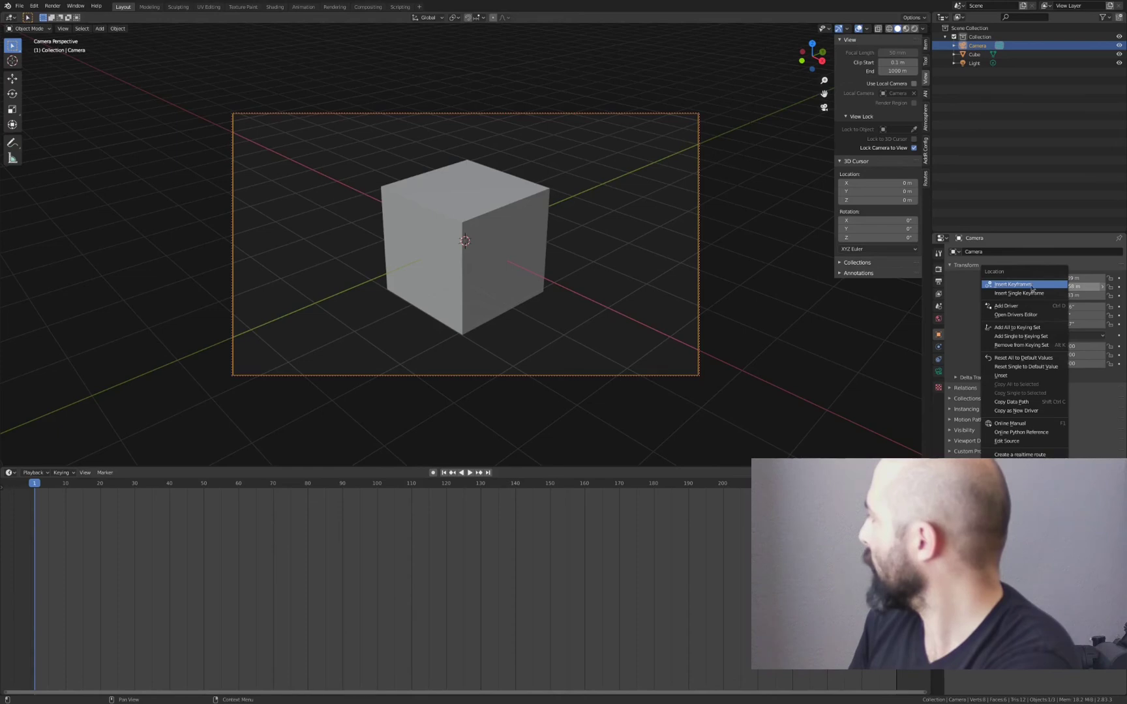
left_click(1032, 287)
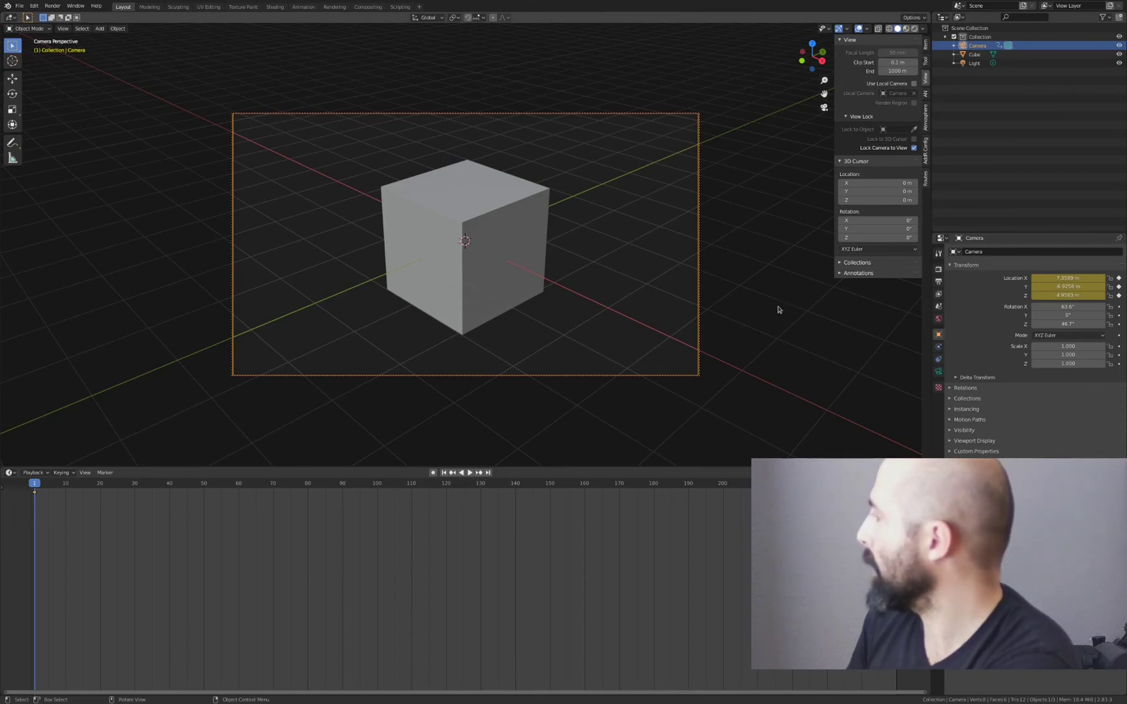
Step: At frame 249, orbit the camera around the cube, key its location, and preview playback
key("shift+Right")
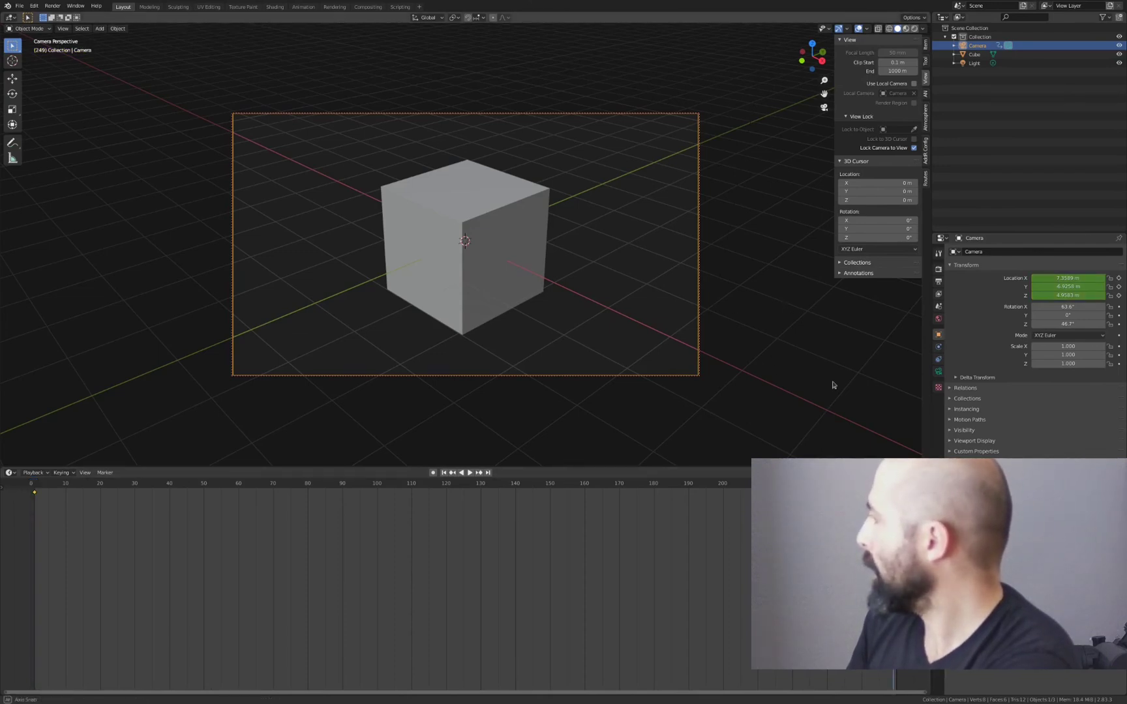
middle_click_drag(832, 385, 672, 343)
right_click(1047, 279)
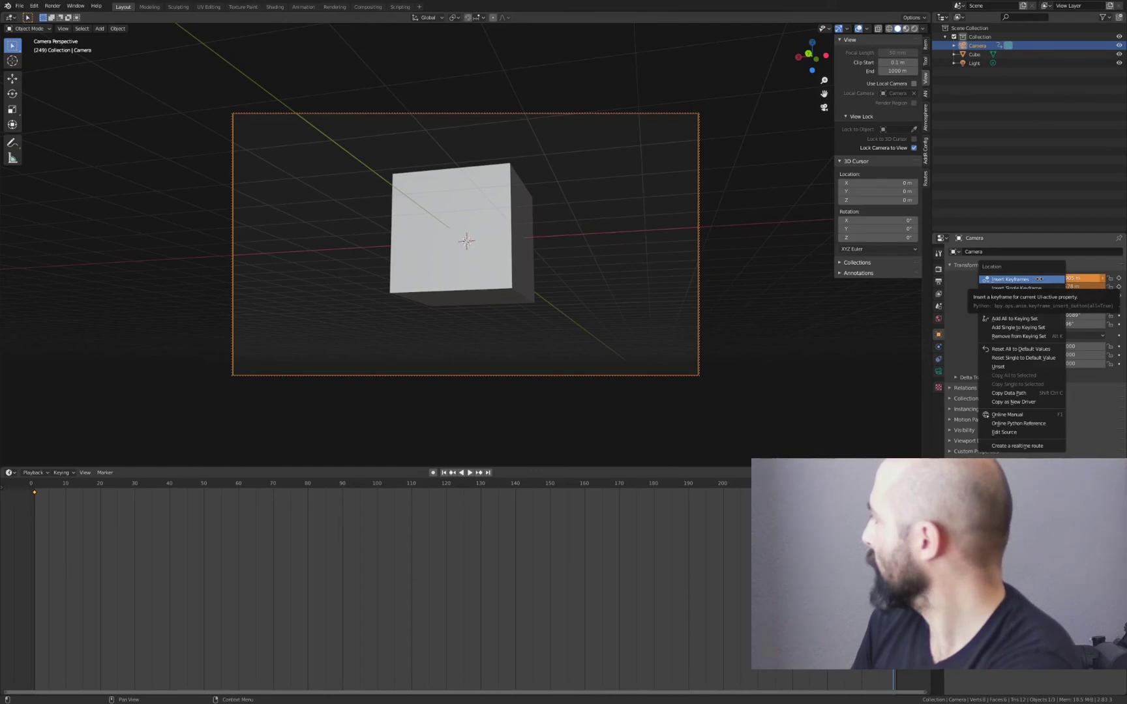
left_click(1039, 280)
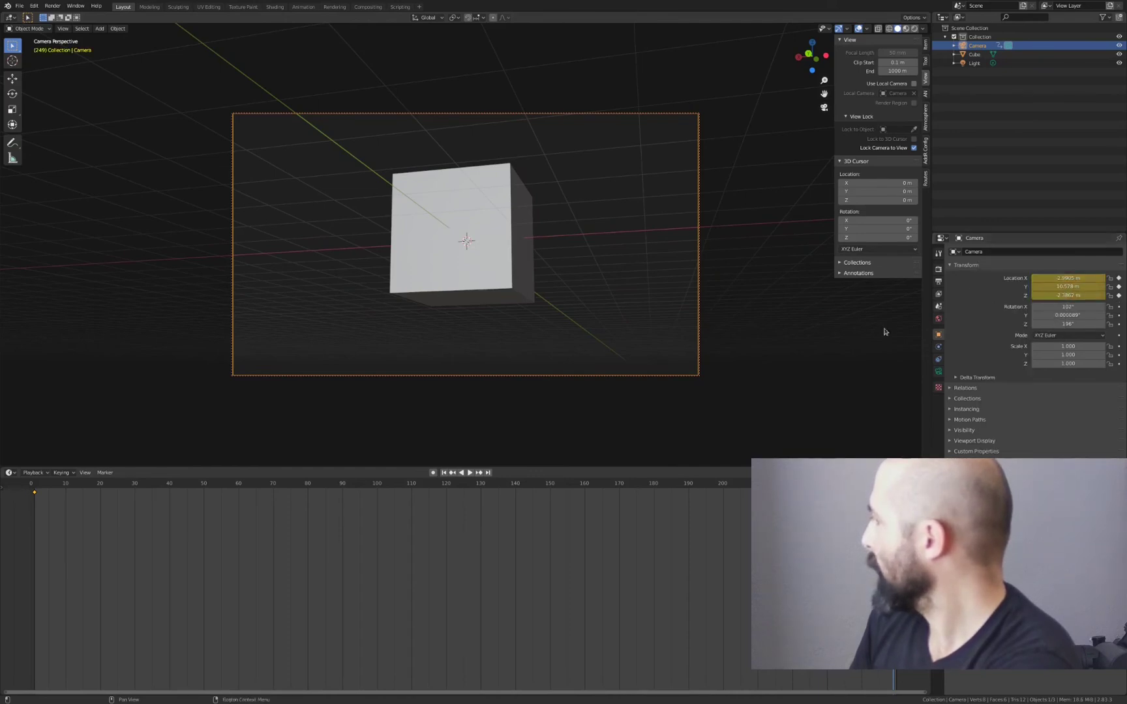
key("space")
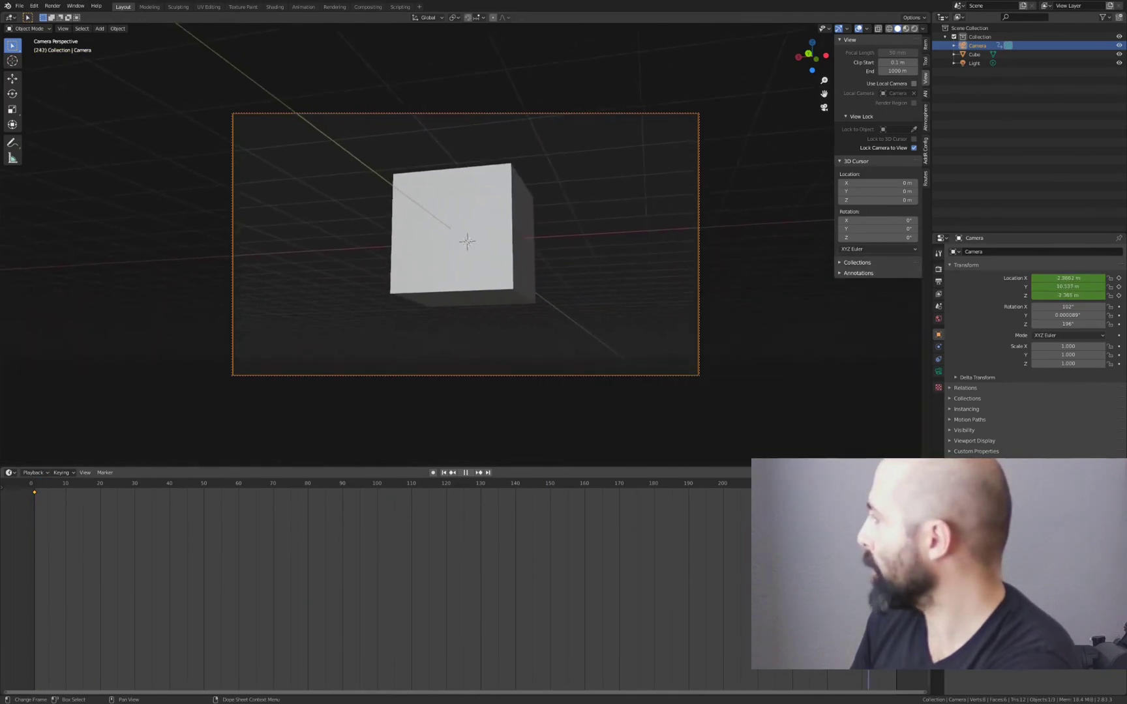
left_click_drag(744, 486, 35, 486)
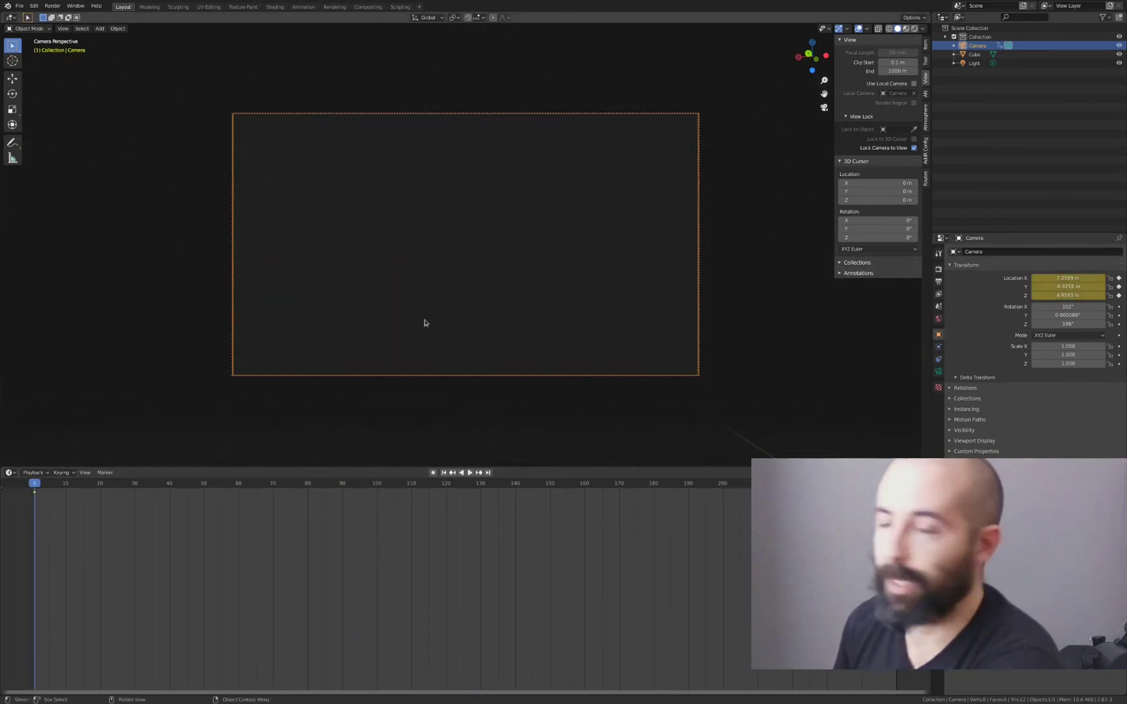
Step: Give the Camera a Track To constraint targeting Cube, tracking -Z with Y as up axis
left_click(939, 359)
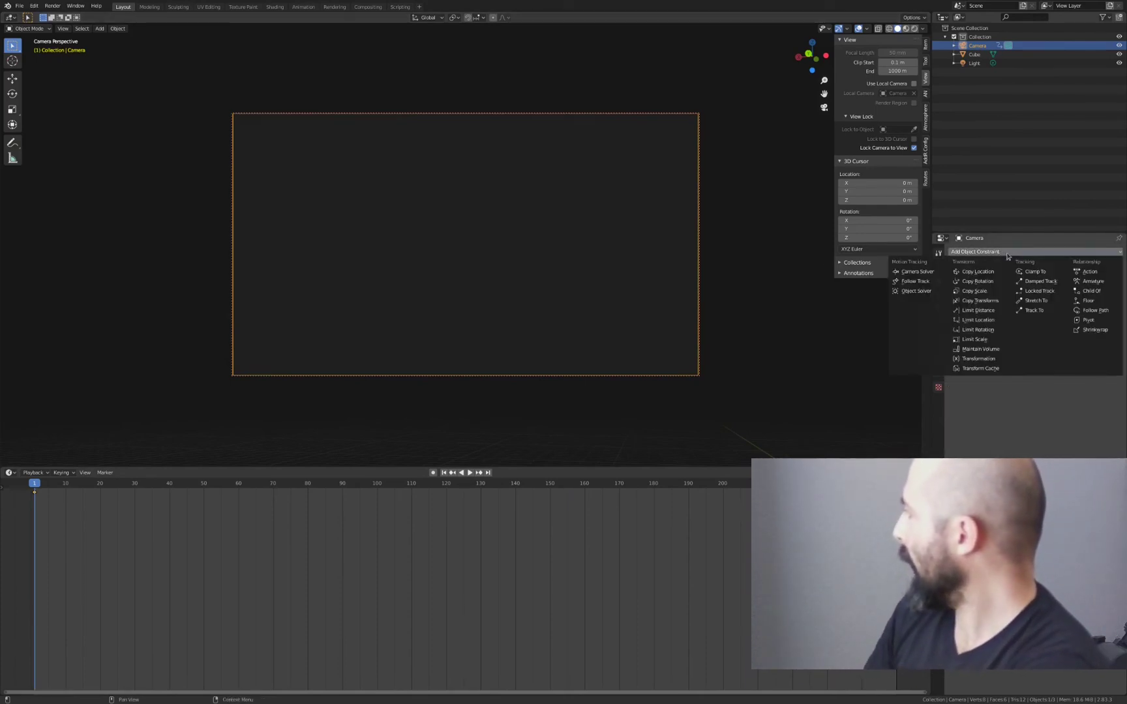
left_click(1004, 253)
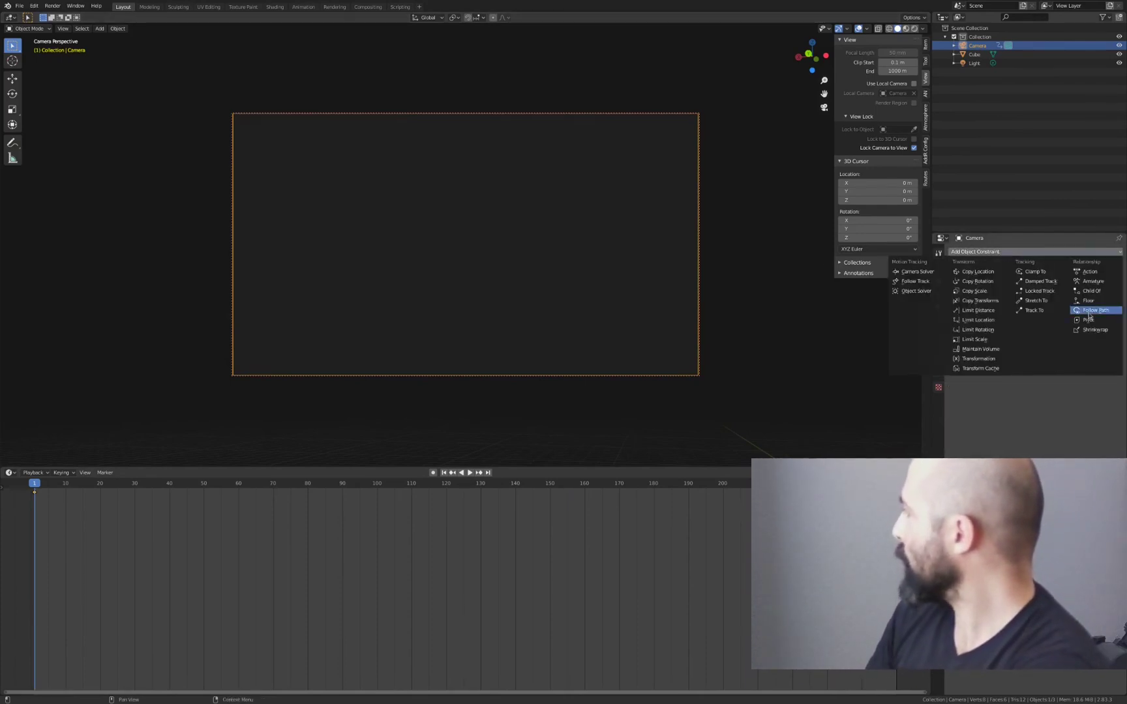
left_click(1042, 311)
left_click(1031, 281)
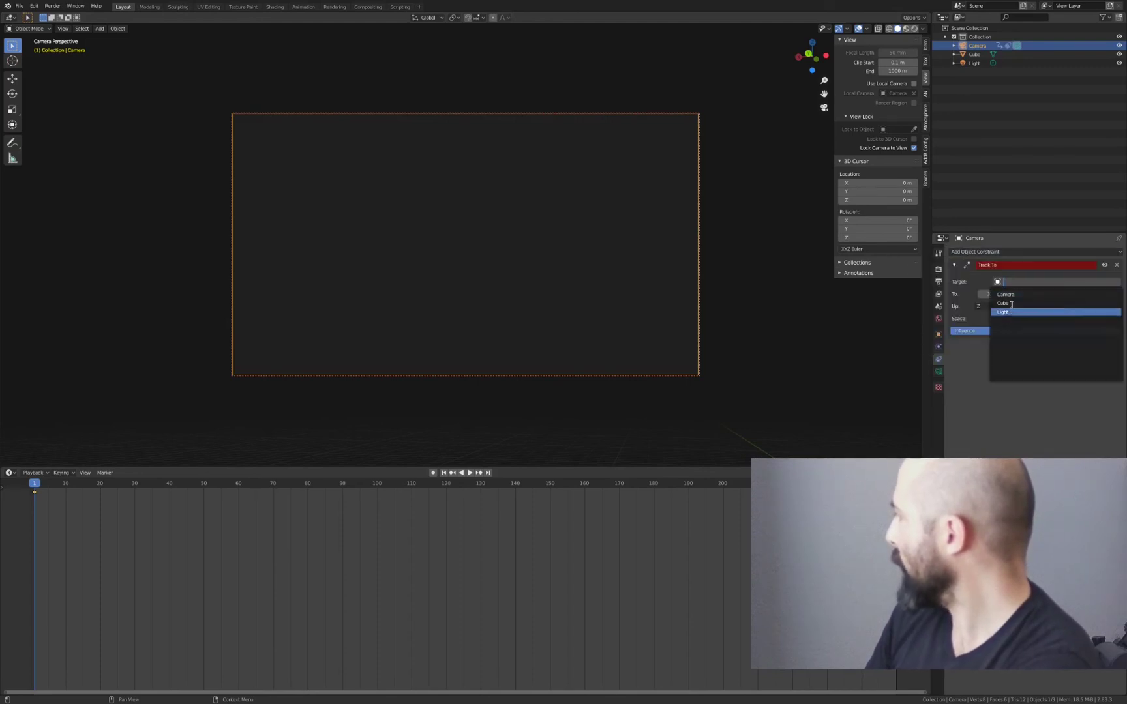
left_click(1015, 307)
left_click(1031, 307)
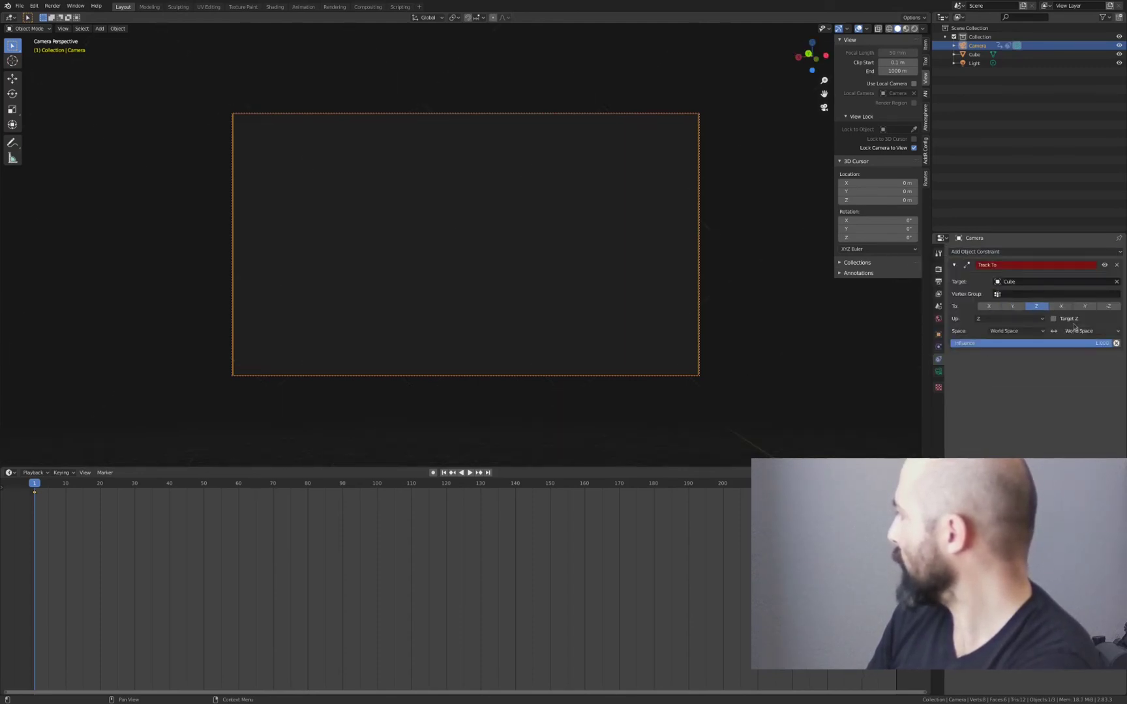
left_click(1108, 307)
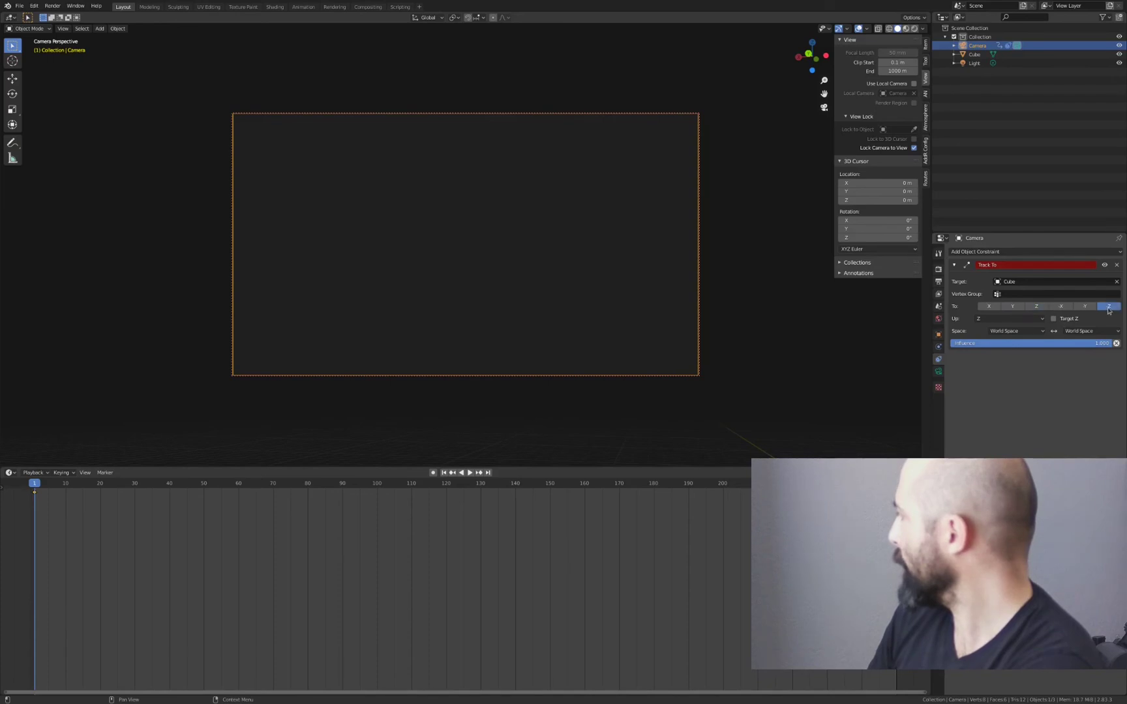
left_click(1036, 320)
left_click(1043, 328)
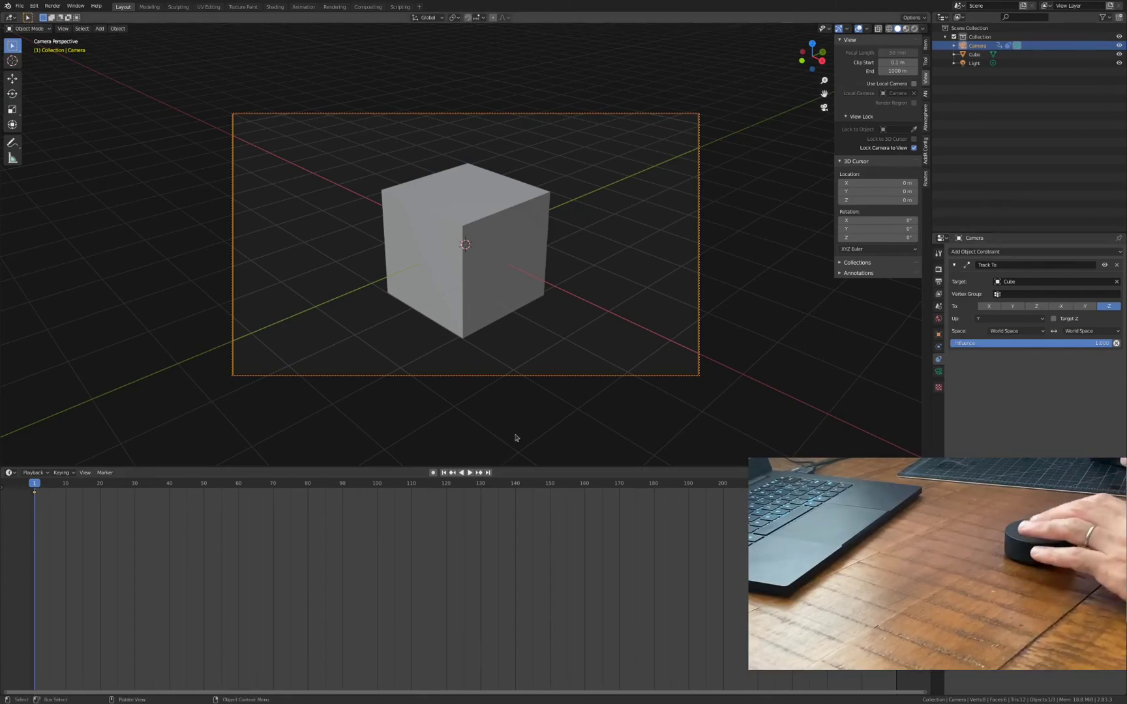
key("space")
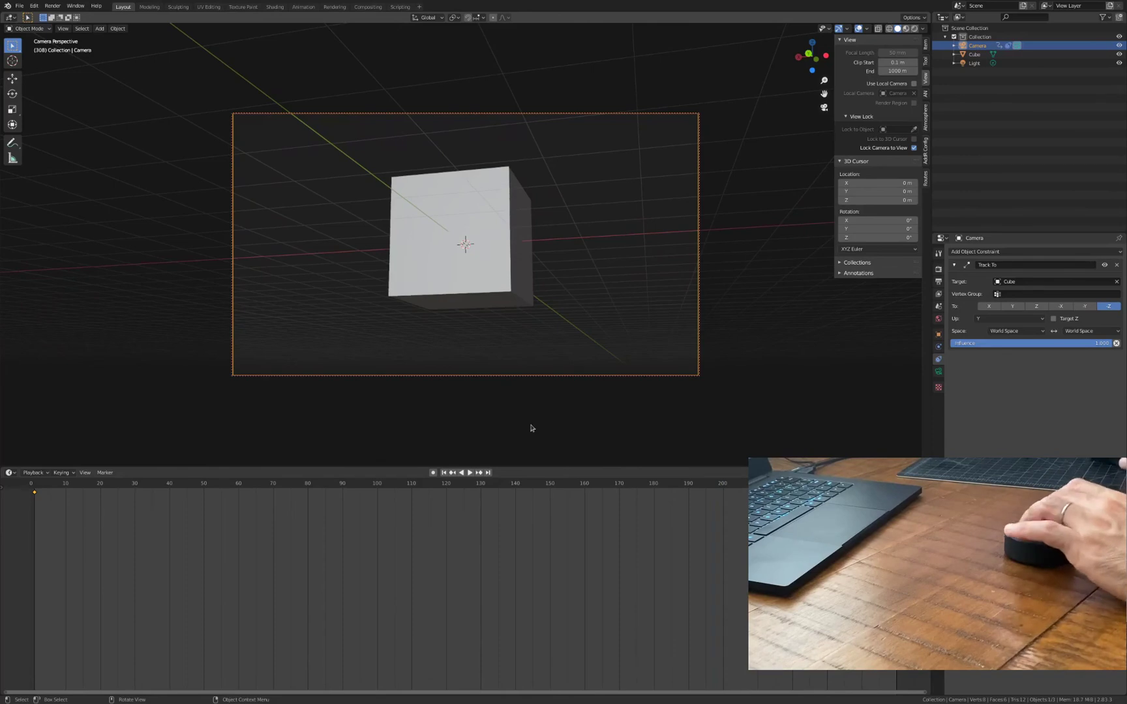
scroll(532, 450, "down", 15, "alt")
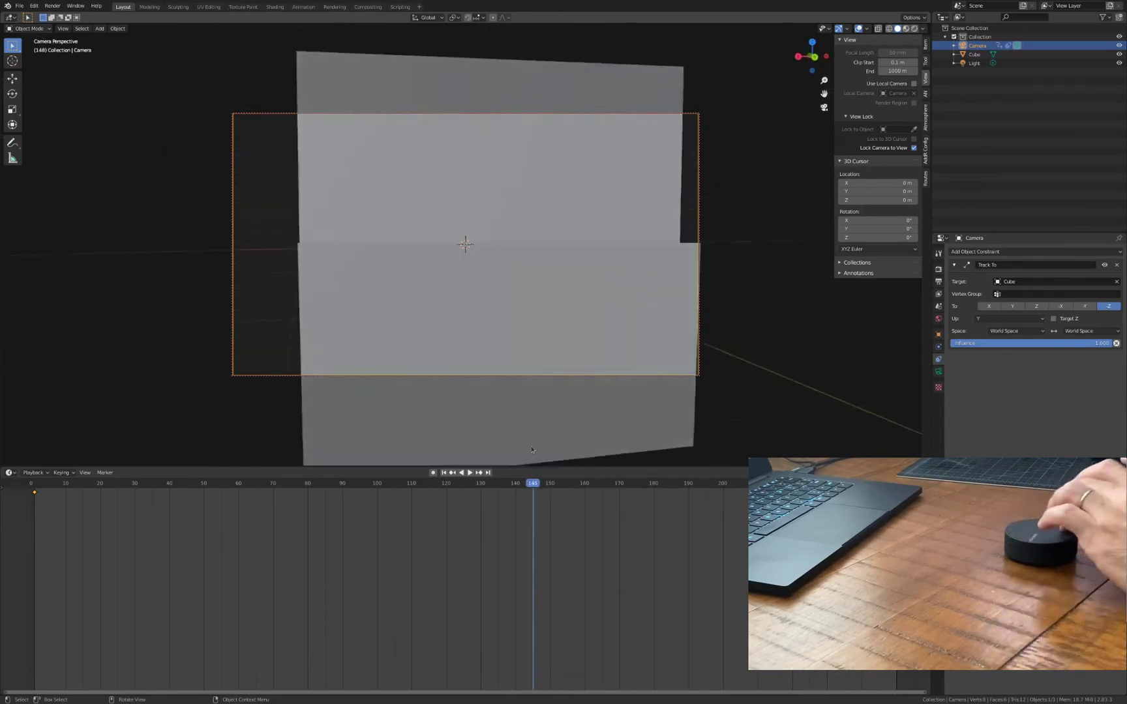
scroll(532, 450, "down", 20, "alt")
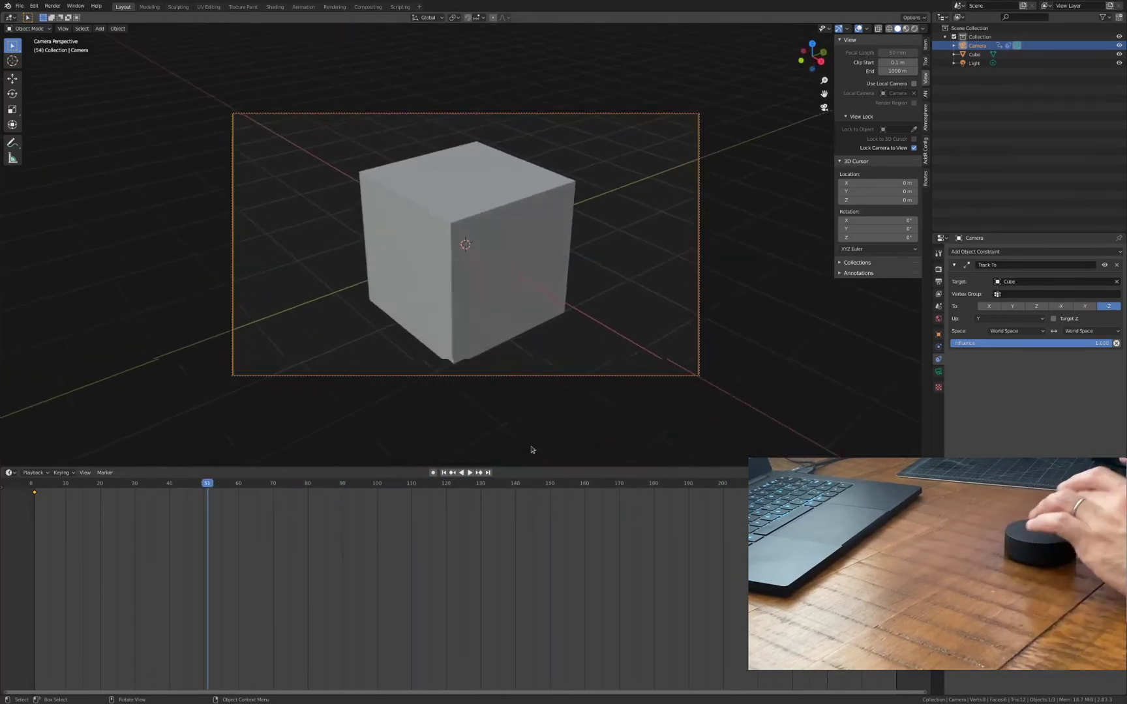
scroll(532, 449, "down", 7, "alt")
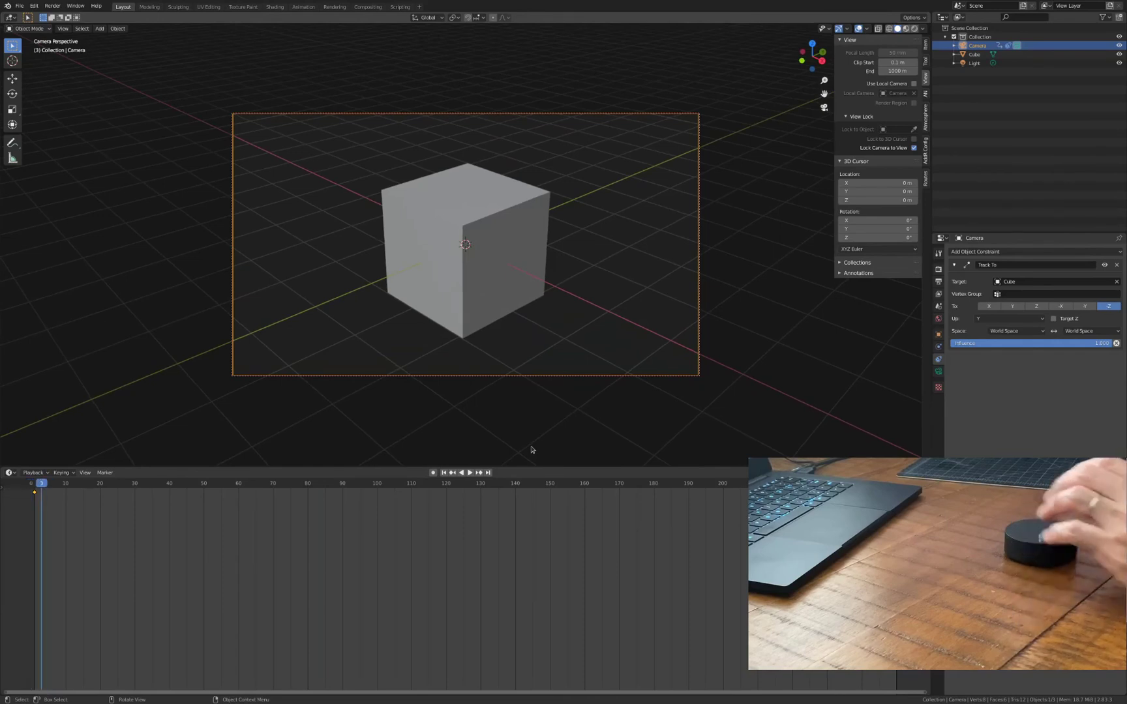